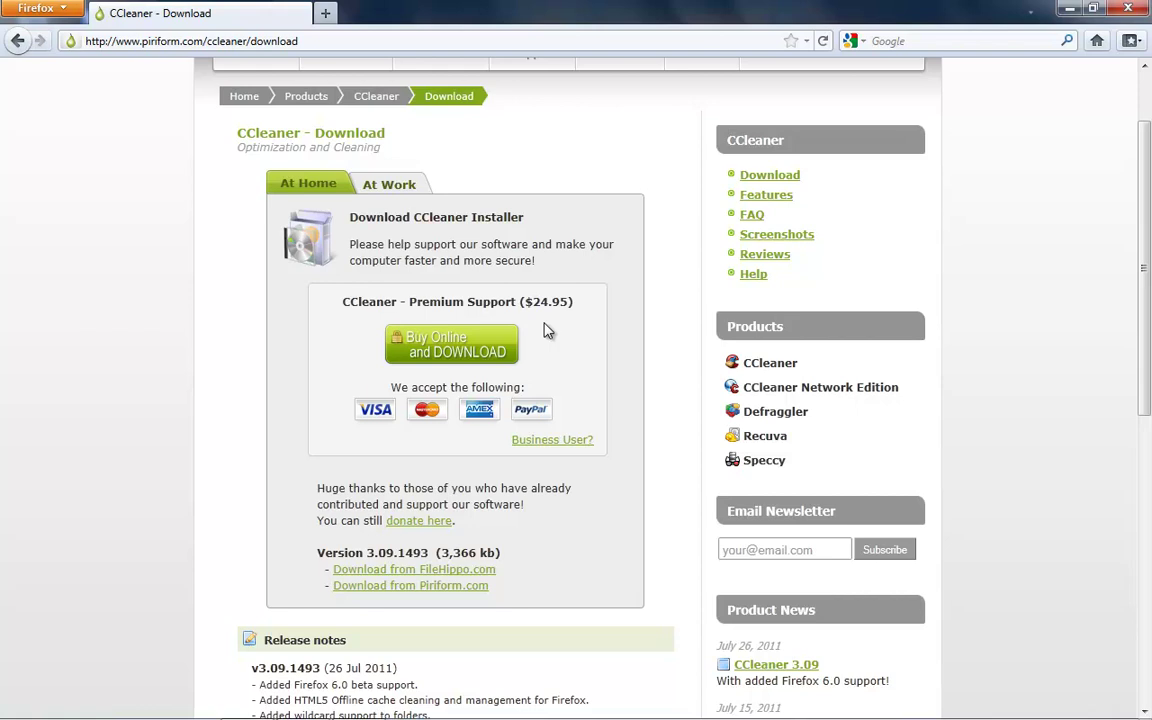
Download the CCleaner installer ccsetup309.exe from Piriform.com and save the file.
scroll(440, 460, down, 2)
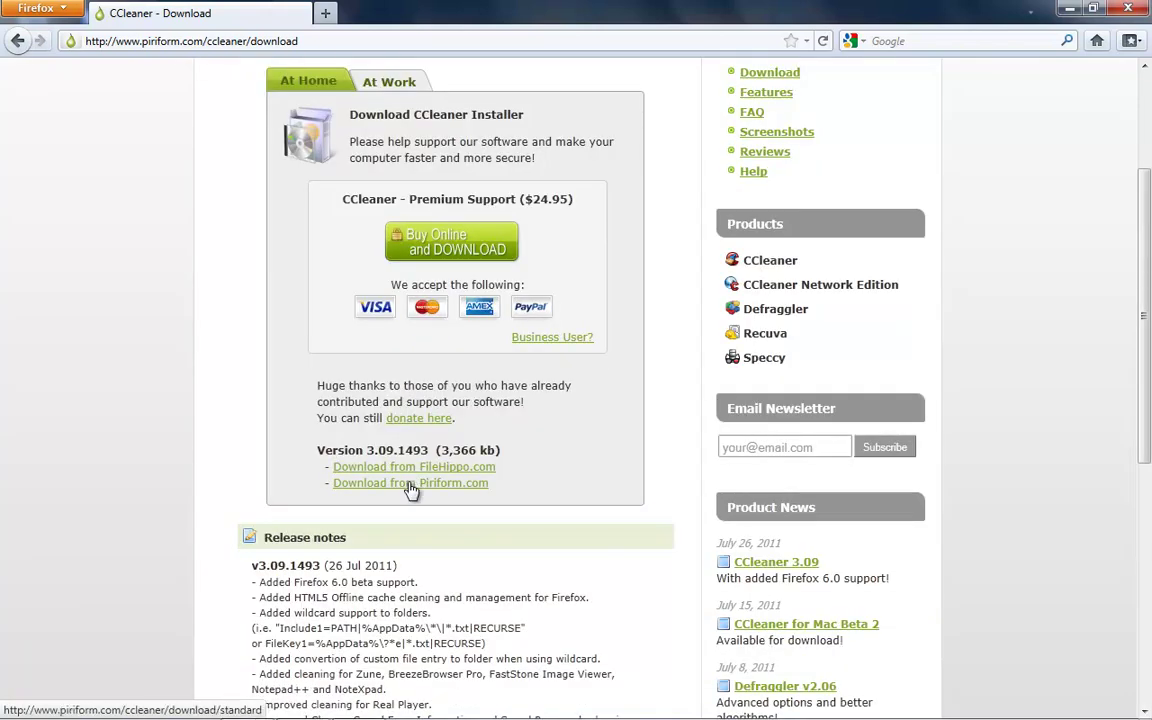
click(403, 484)
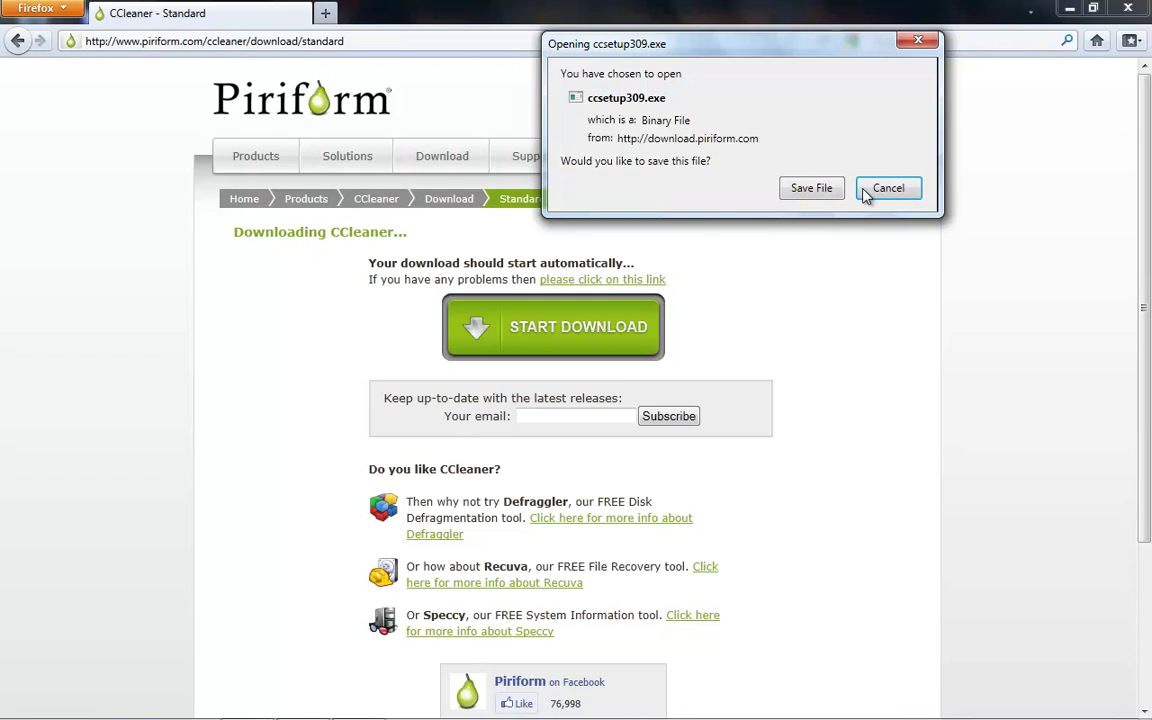
click(815, 188)
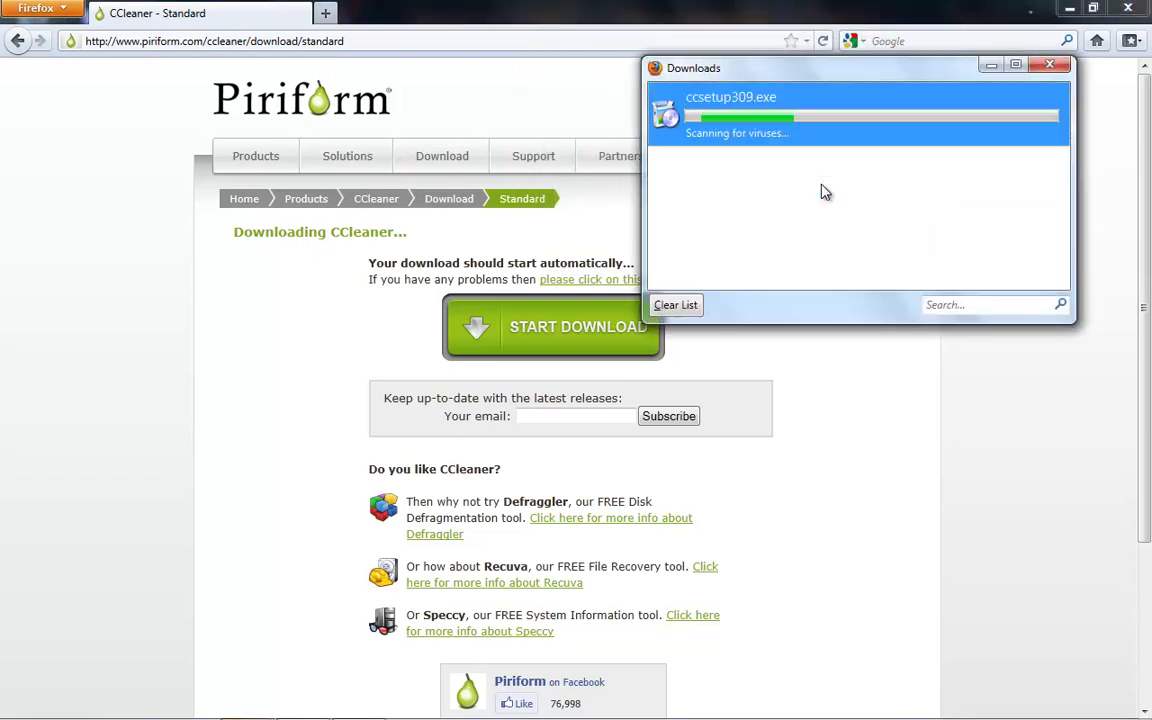
click(688, 305)
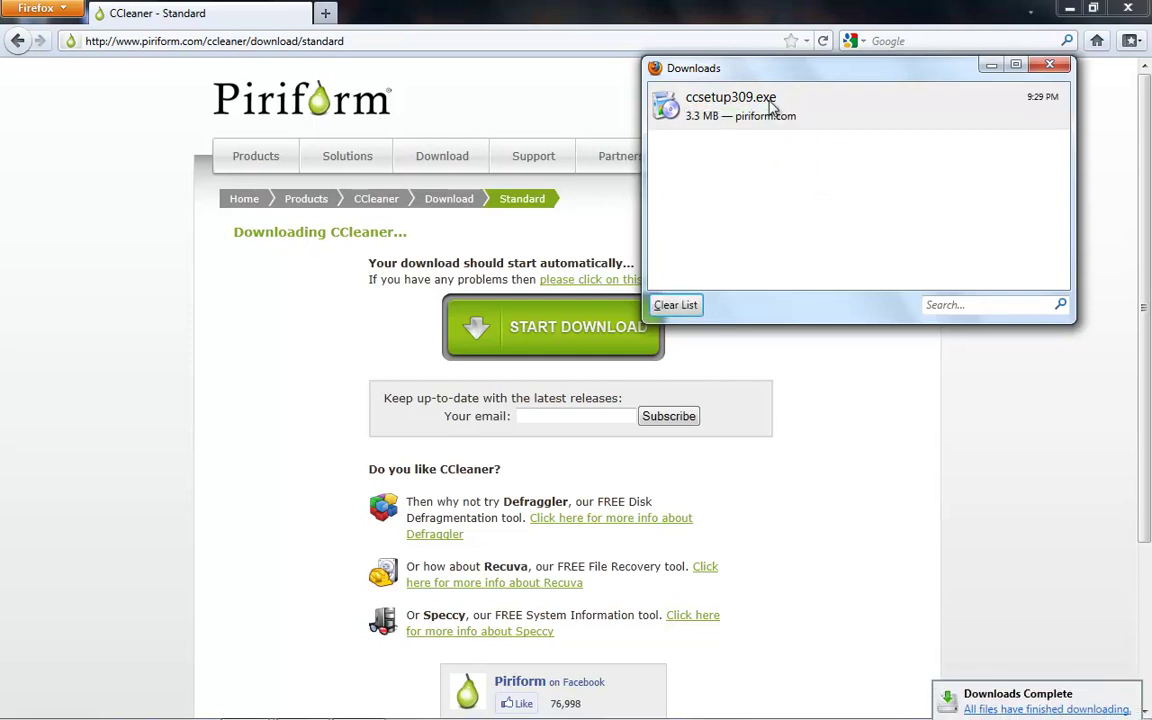
click(770, 103)
double_click(770, 103)
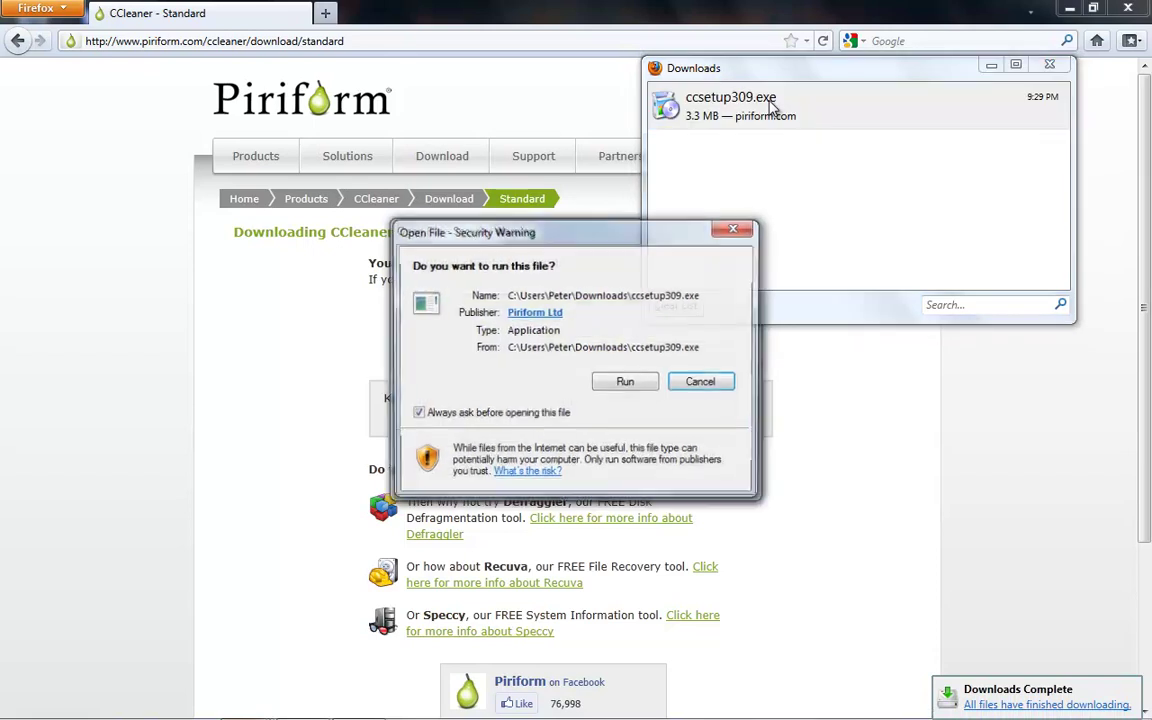
click(697, 383)
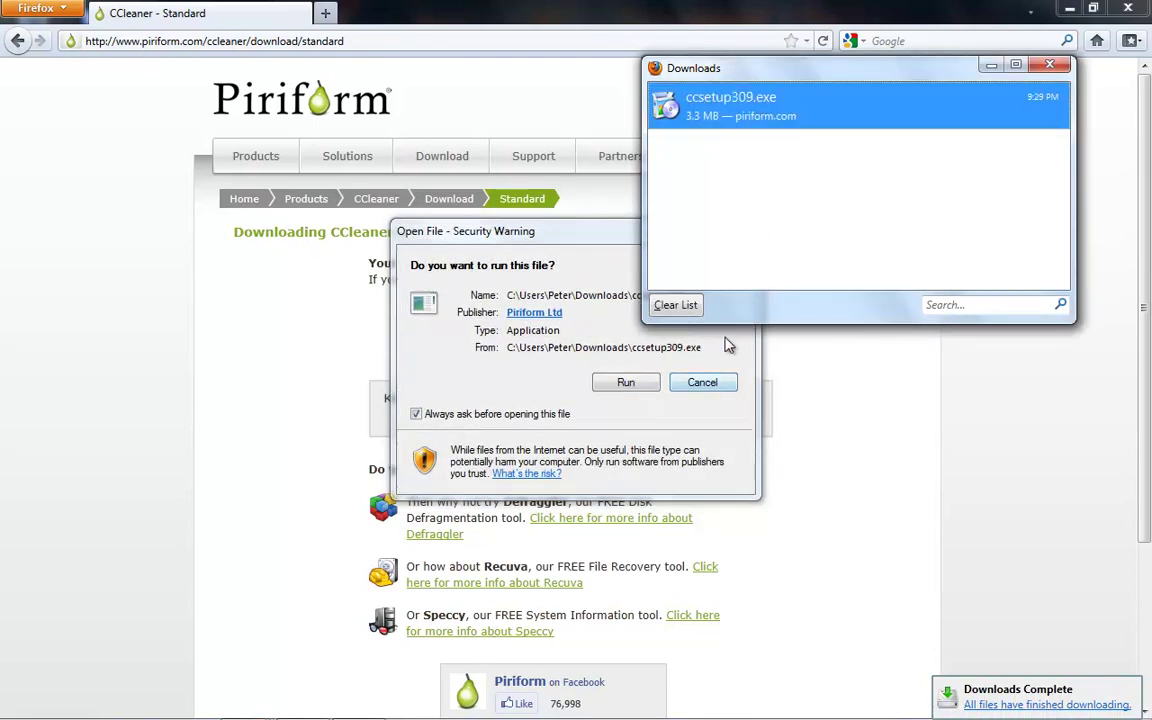
click(712, 384)
Leave the browser for the desktop and launch the installed CCleaner, declining the offer to download the new version.
click(1050, 66)
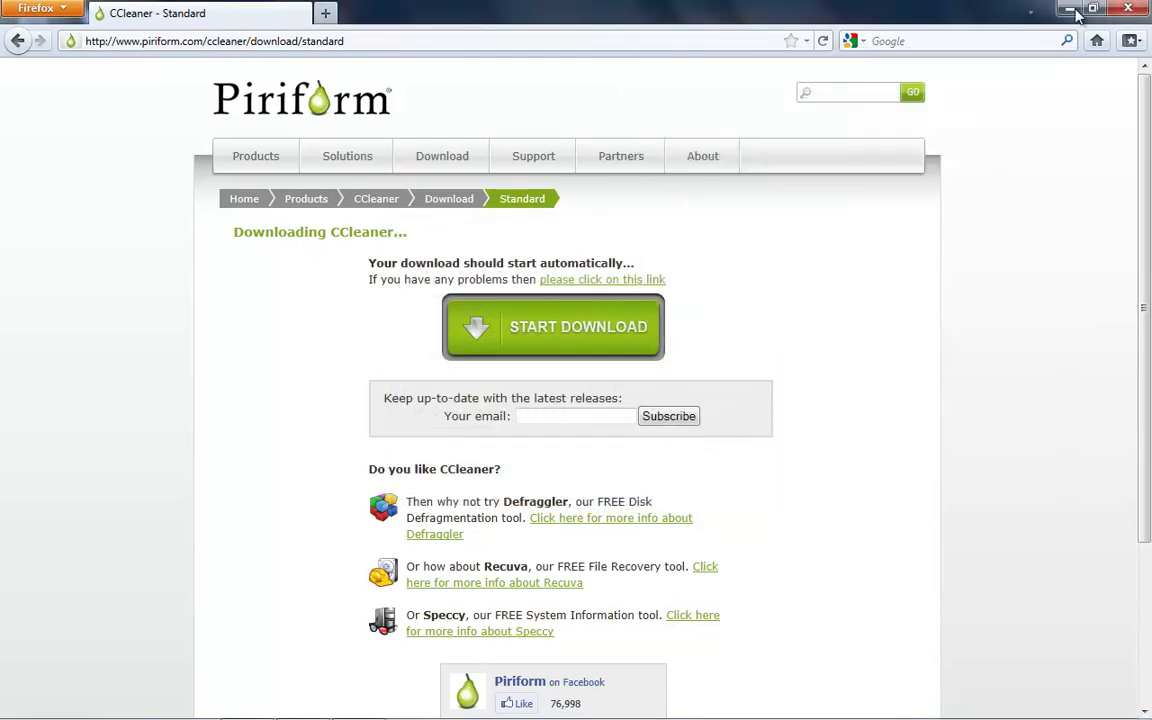
click(1070, 8)
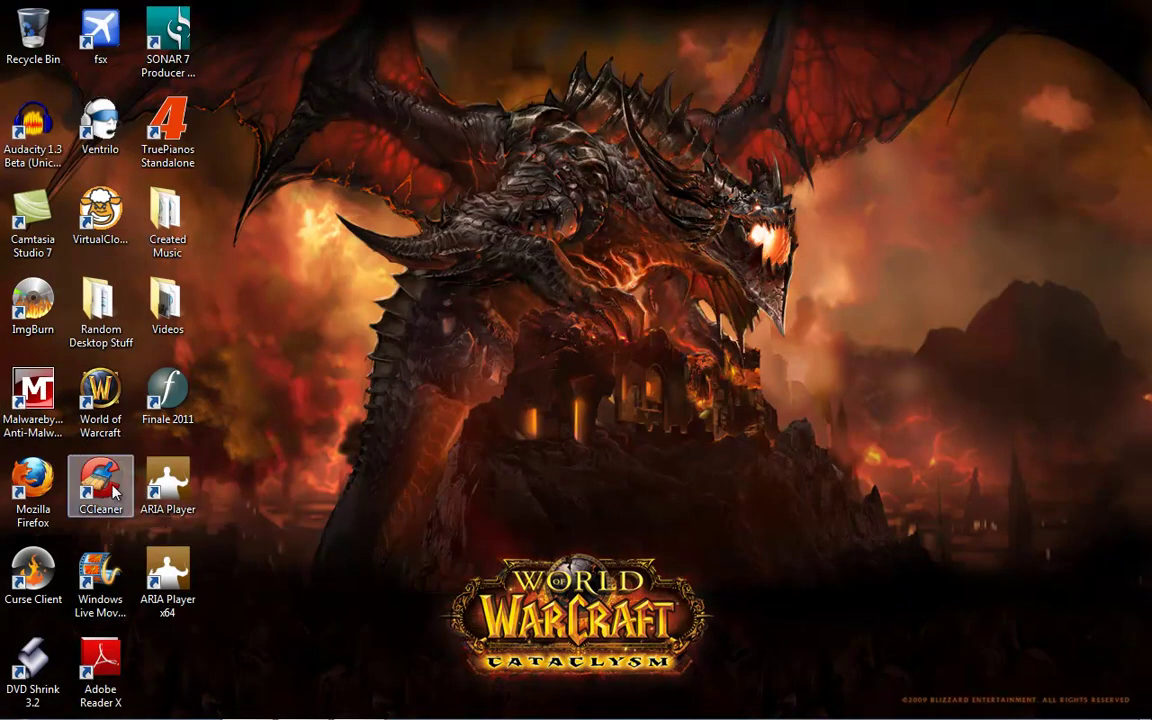
double_click(102, 486)
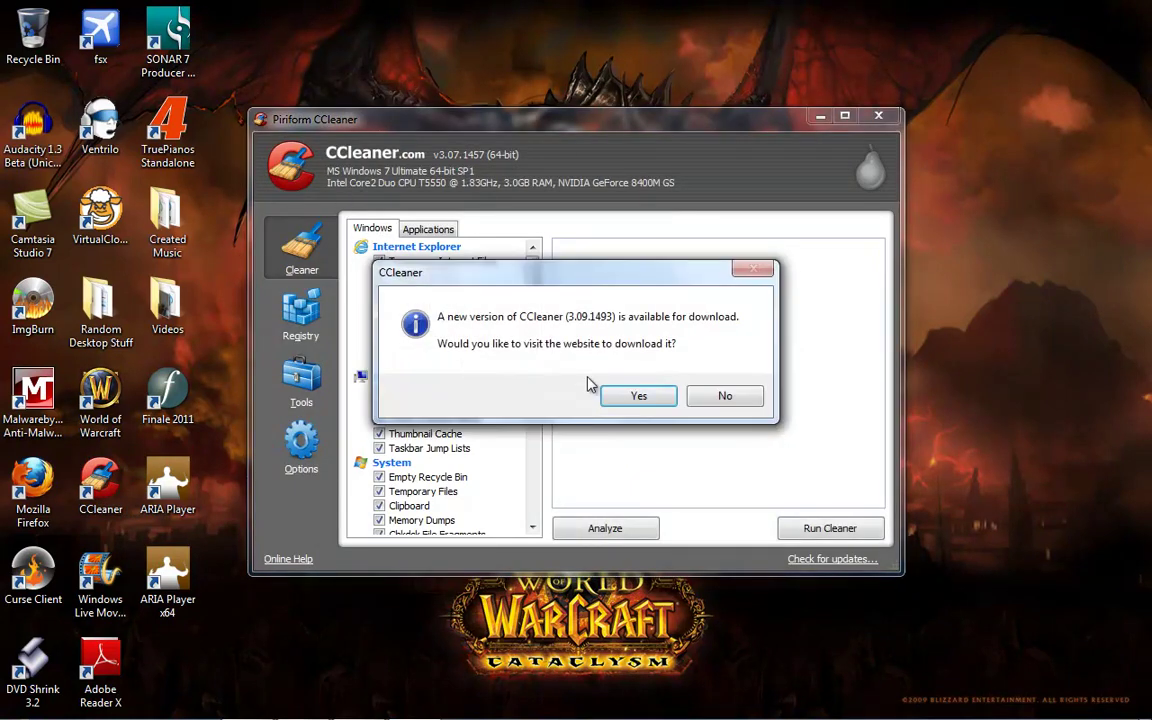
click(719, 398)
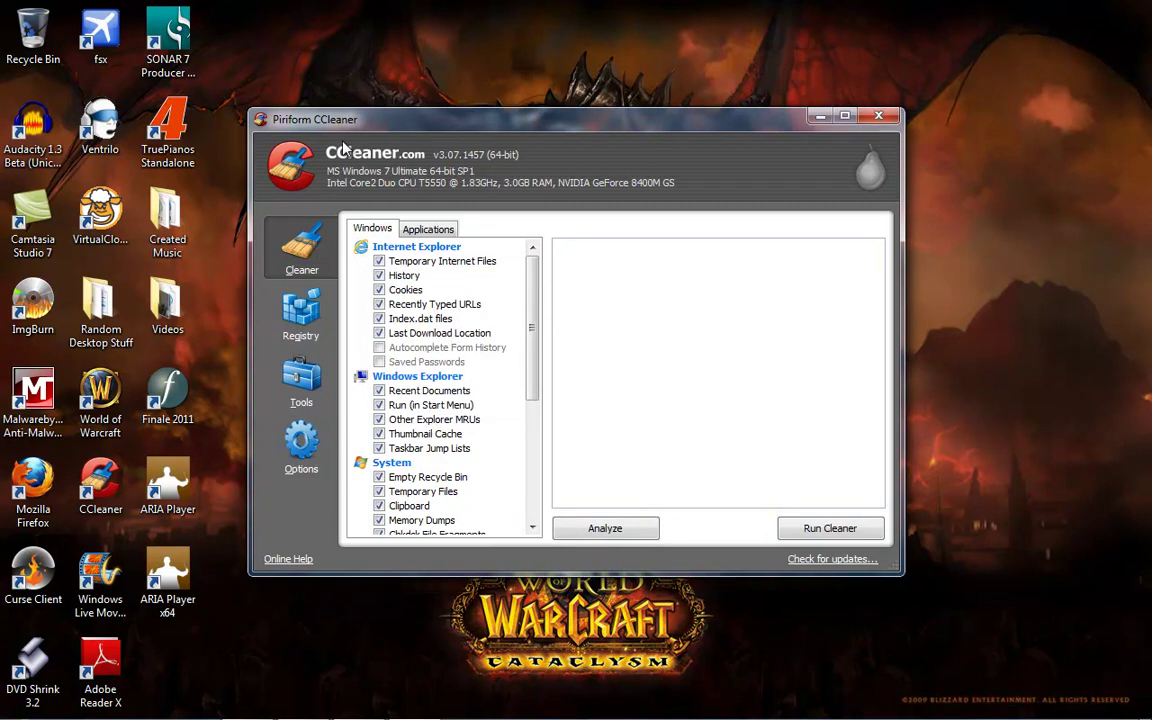
Run the Cleaner with the preselected items to delete temporary and unneeded files.
click(300, 305)
click(310, 258)
drag(532, 325, 495, 335)
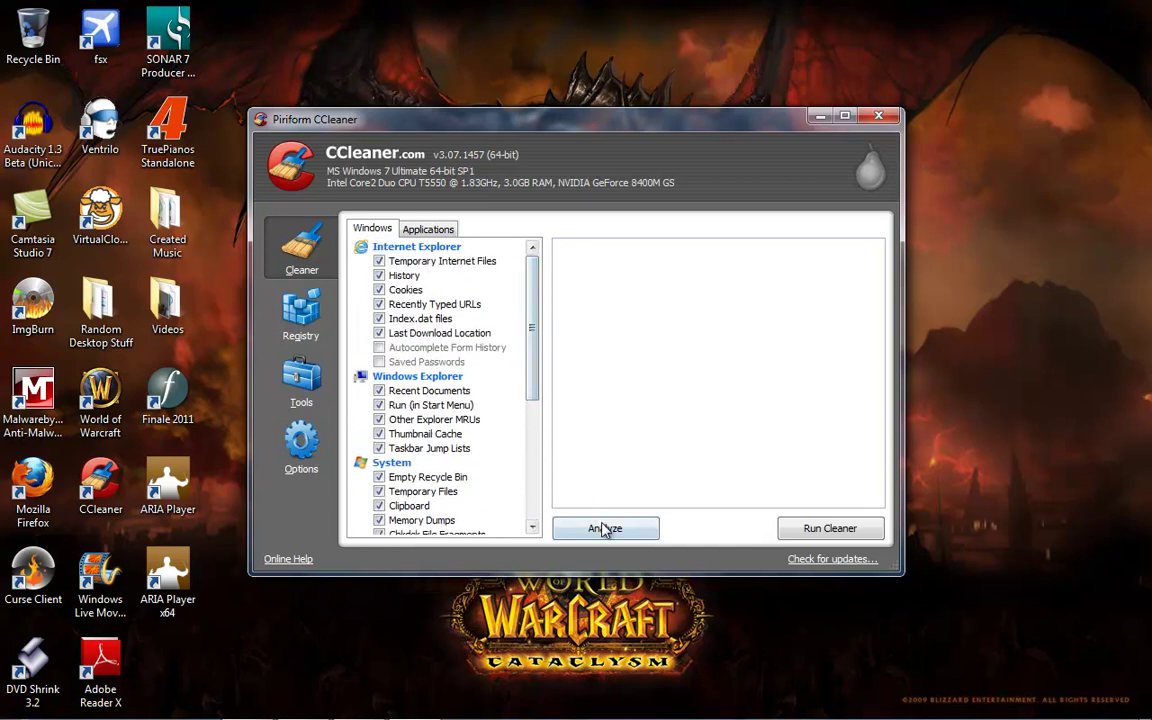
click(816, 535)
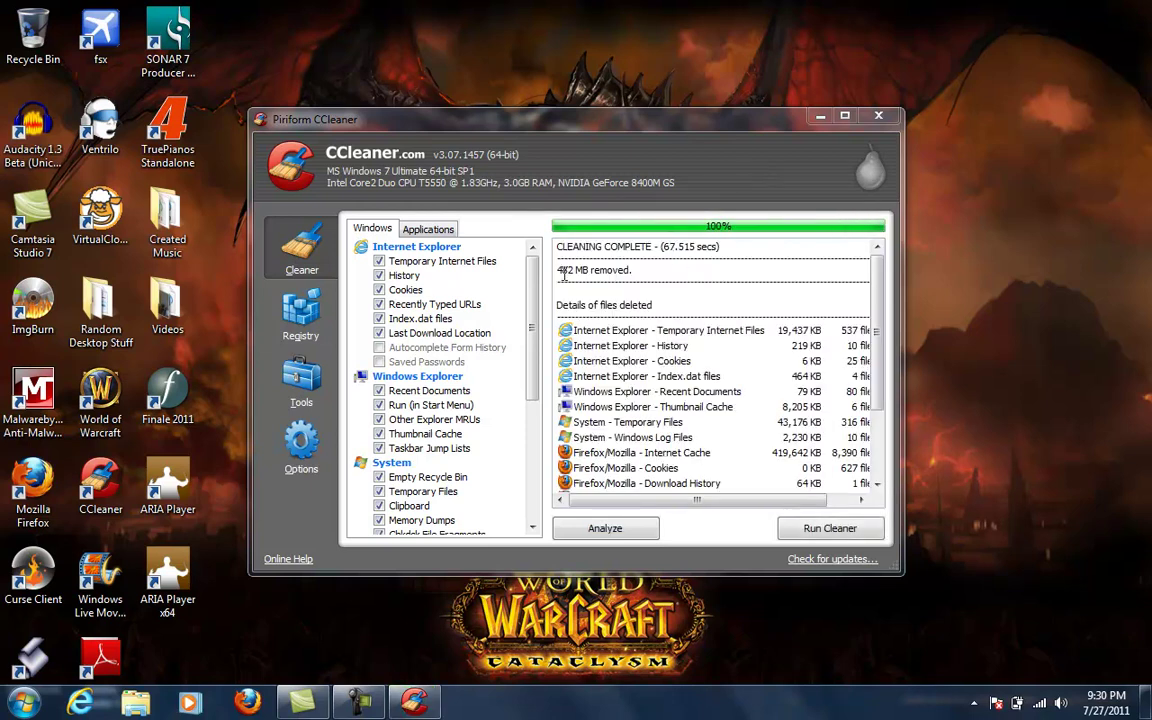
Review the cleaning summary for the amount of space removed and the details of deleted files.
drag(559, 271, 590, 271)
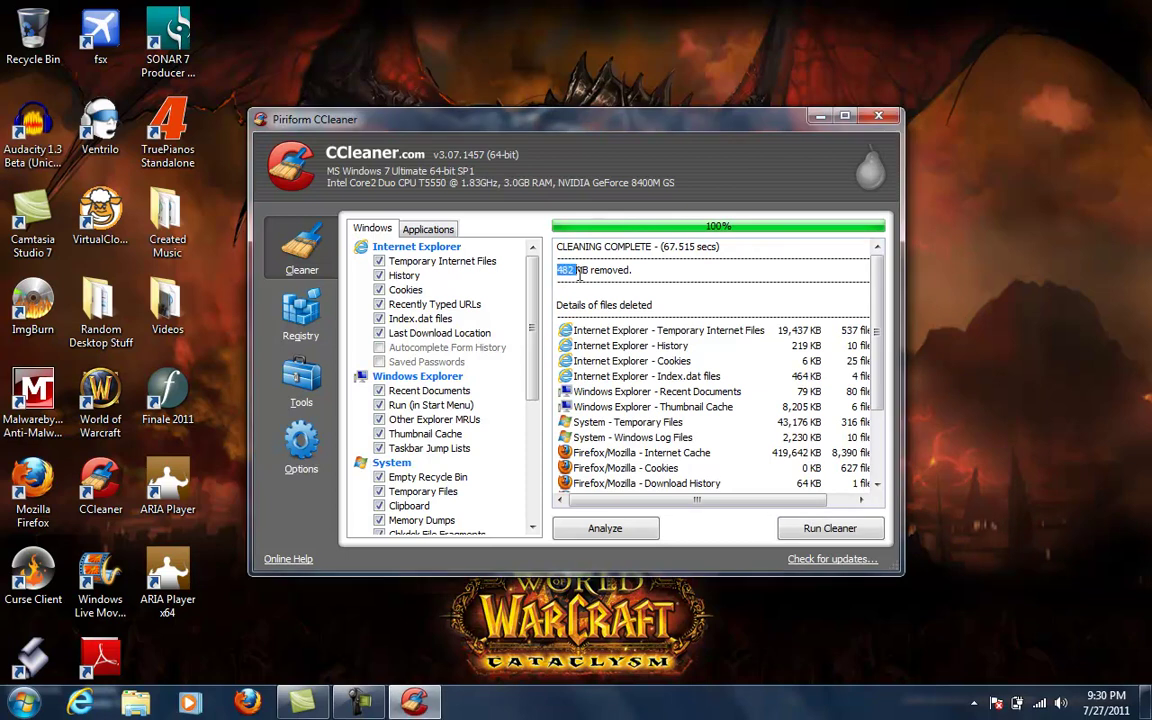
click(751, 274)
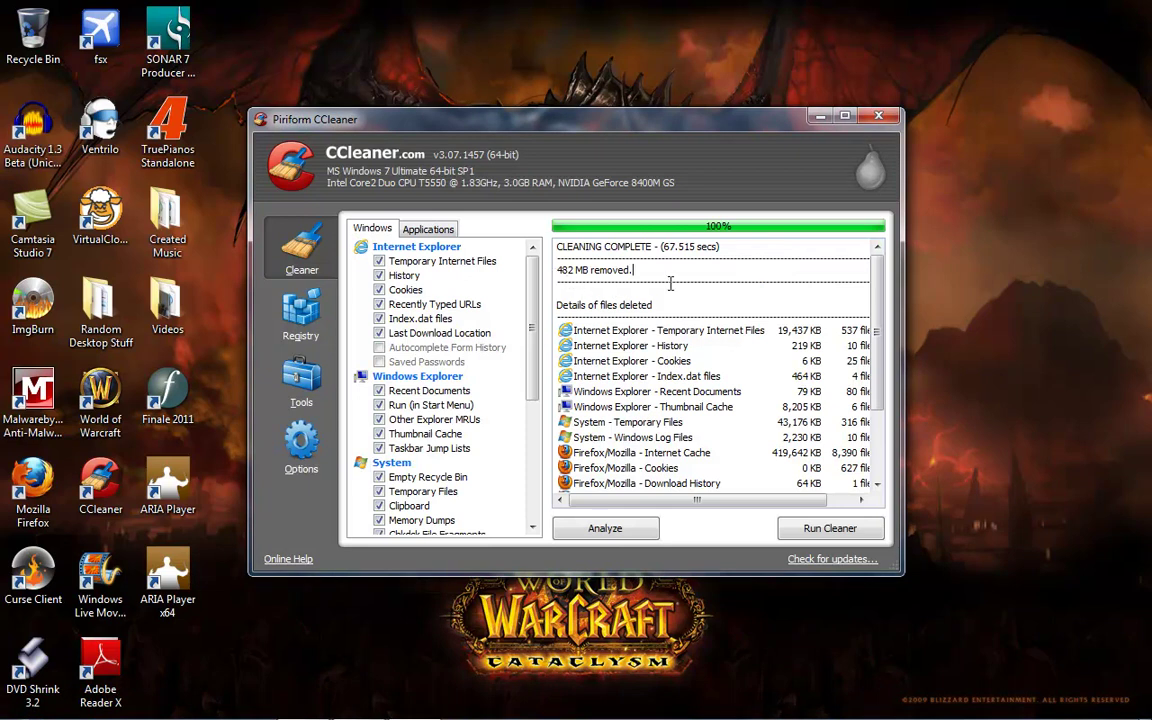
scroll(670, 284, down, 5)
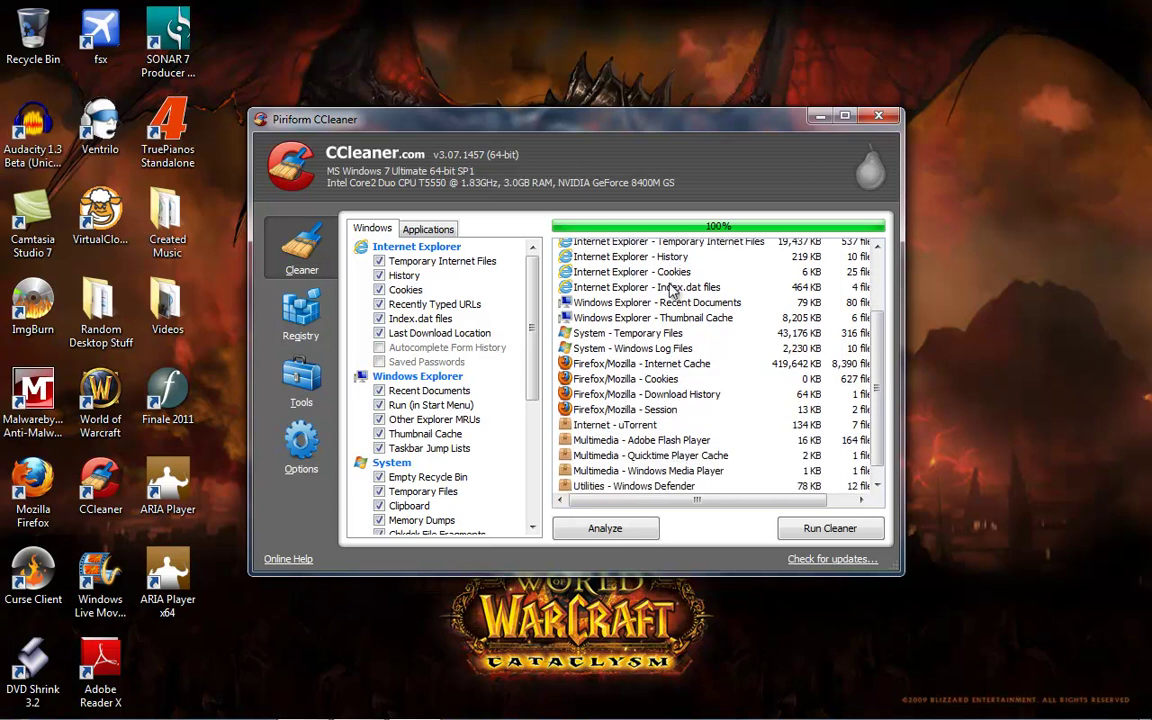
scroll(670, 288, up, 3)
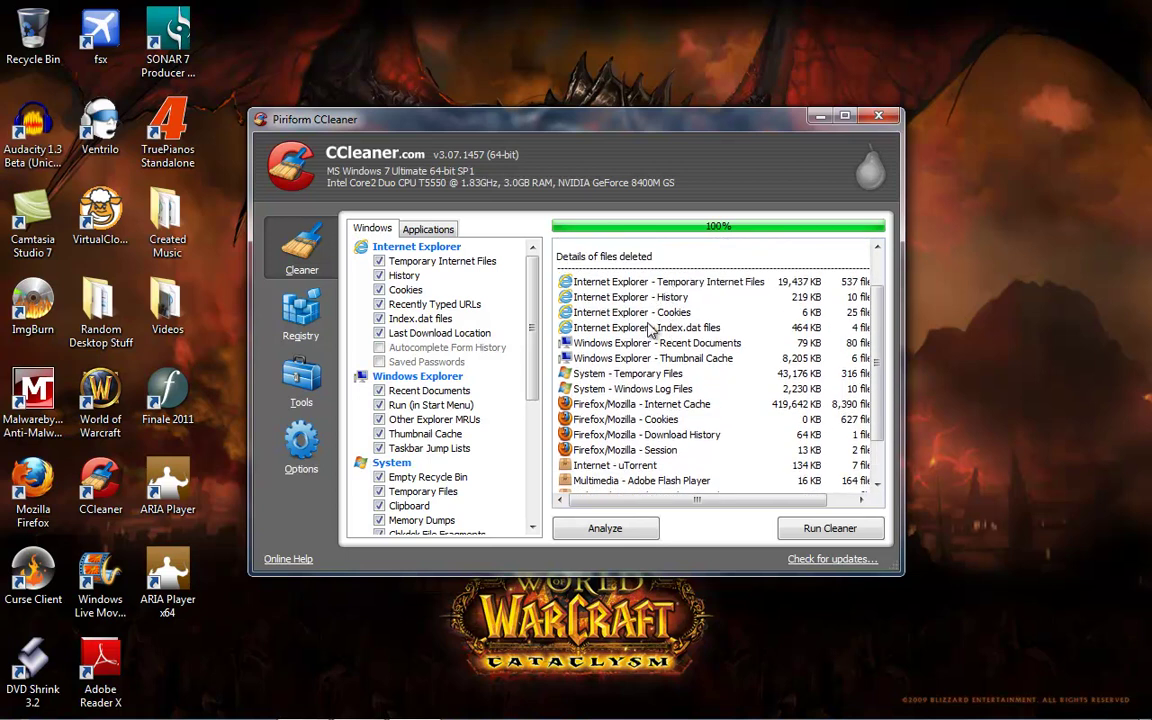
scroll(650, 330, down, 2)
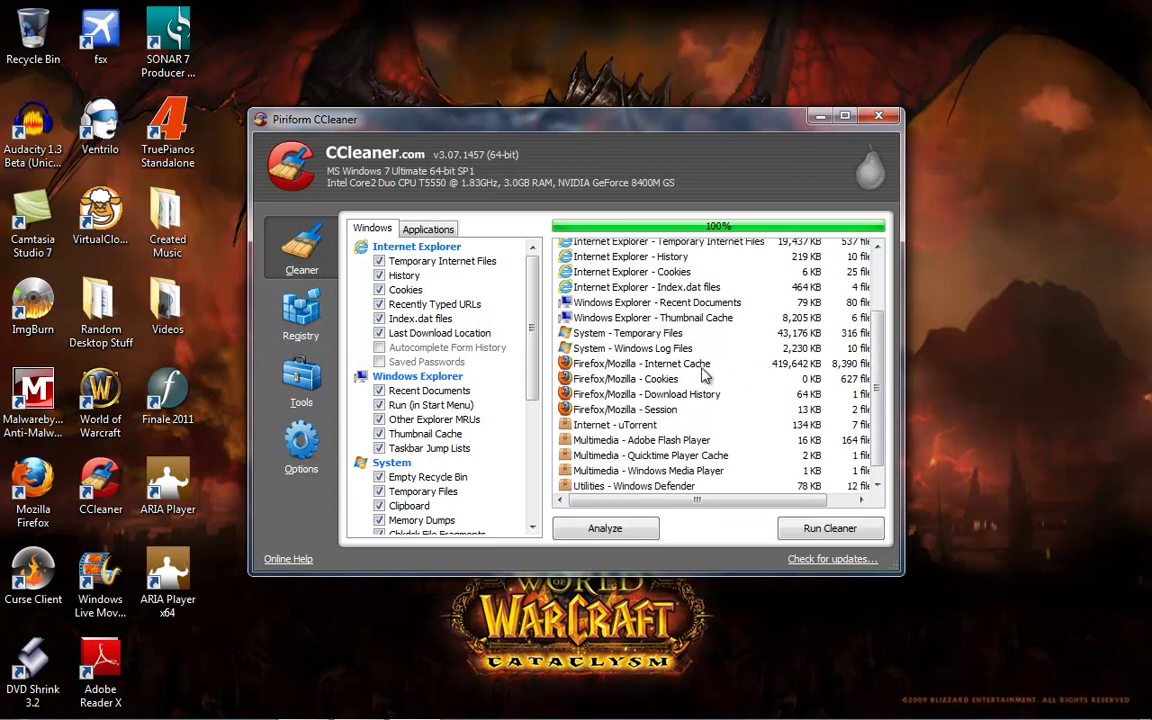
scroll(735, 373, down, 1)
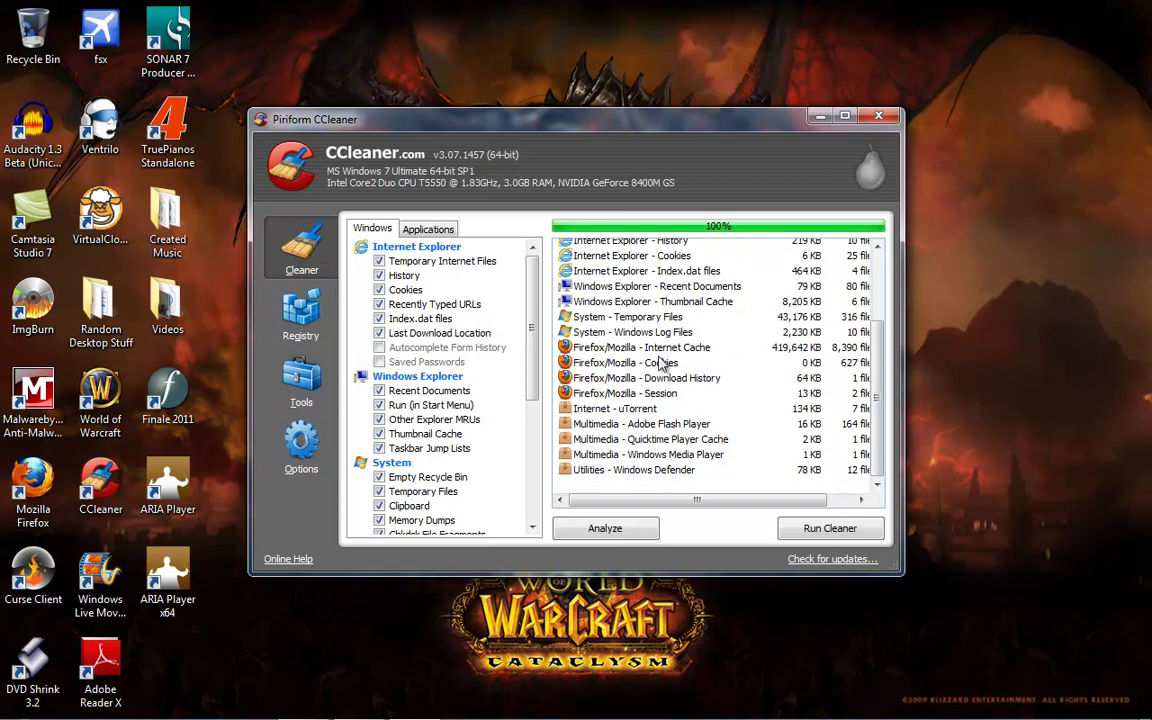
Scan the registry for issues with all categories enabled and look through the problem list.
click(303, 320)
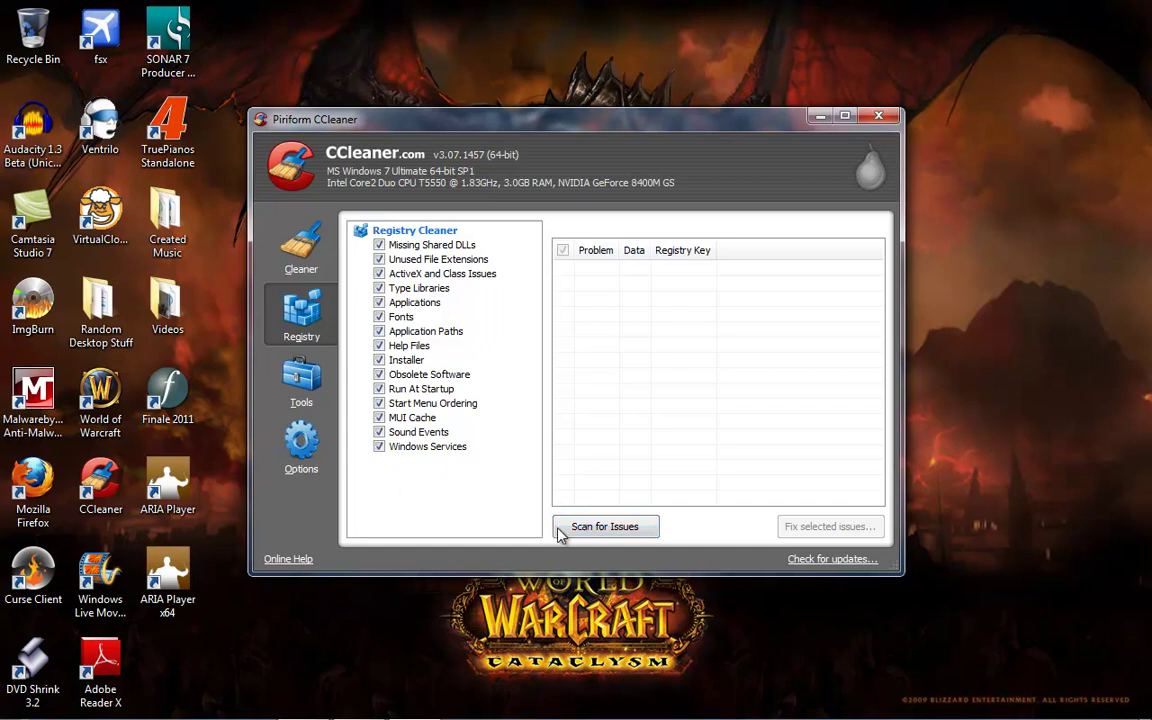
click(590, 535)
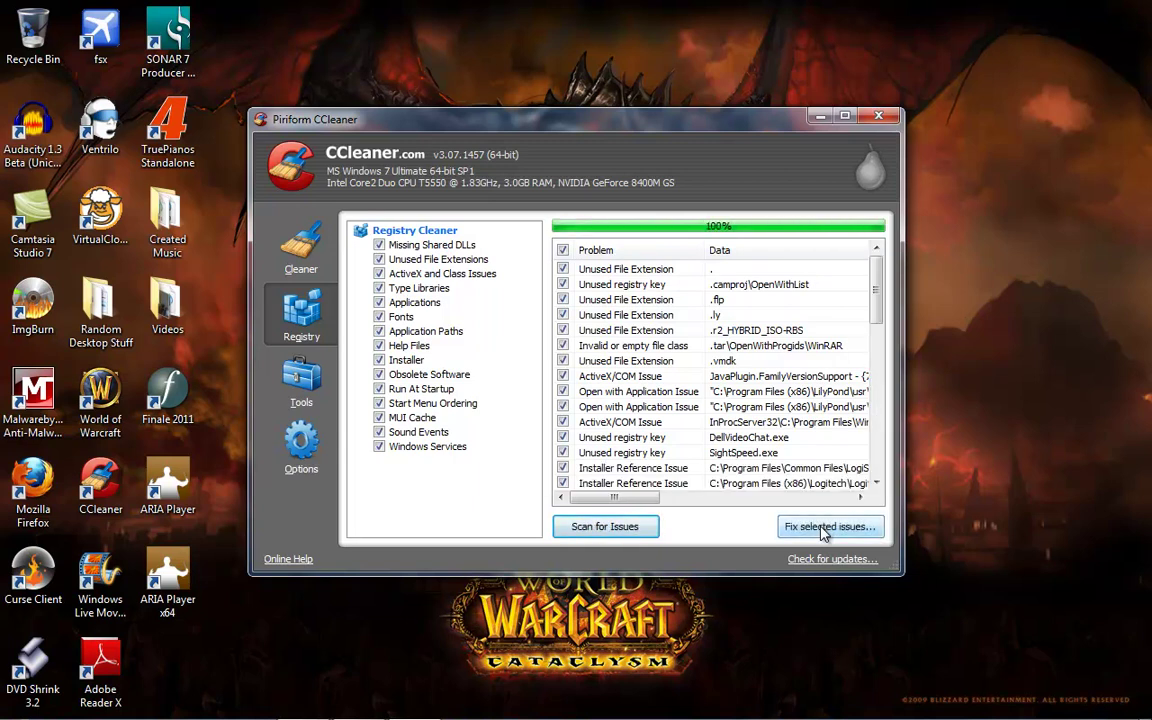
scroll(770, 343, down, 10)
scroll(770, 343, up, 10)
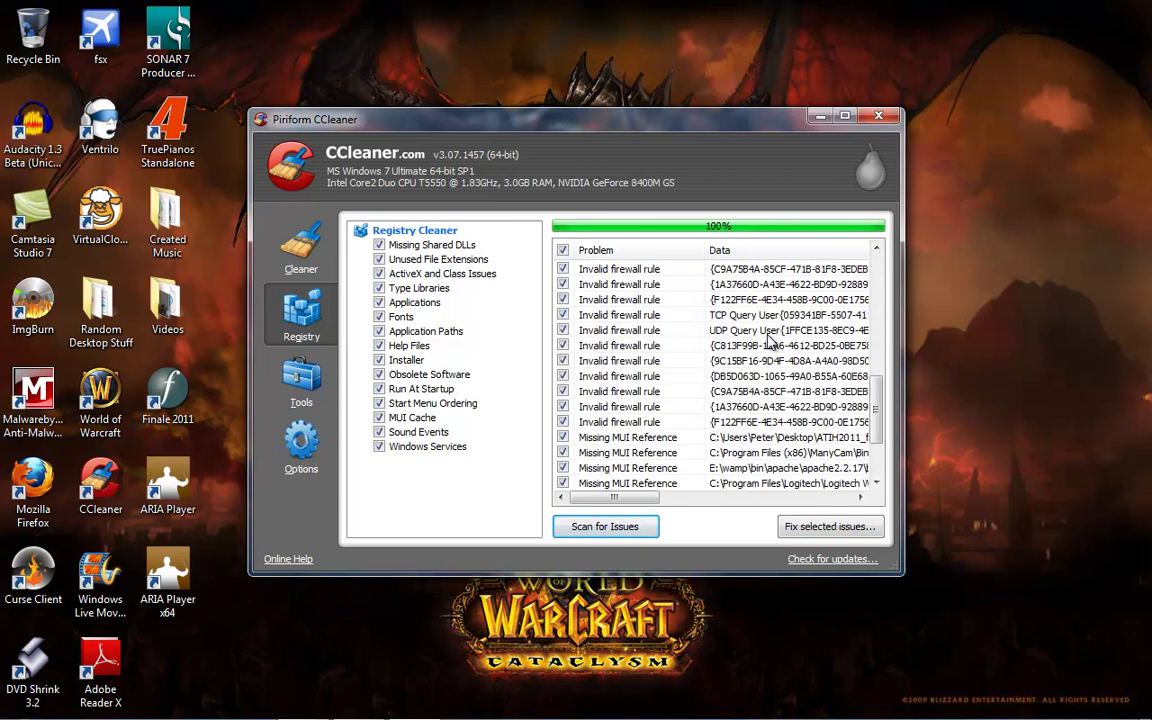
Fix all selected registry issues without backing up the registry changes.
click(843, 530)
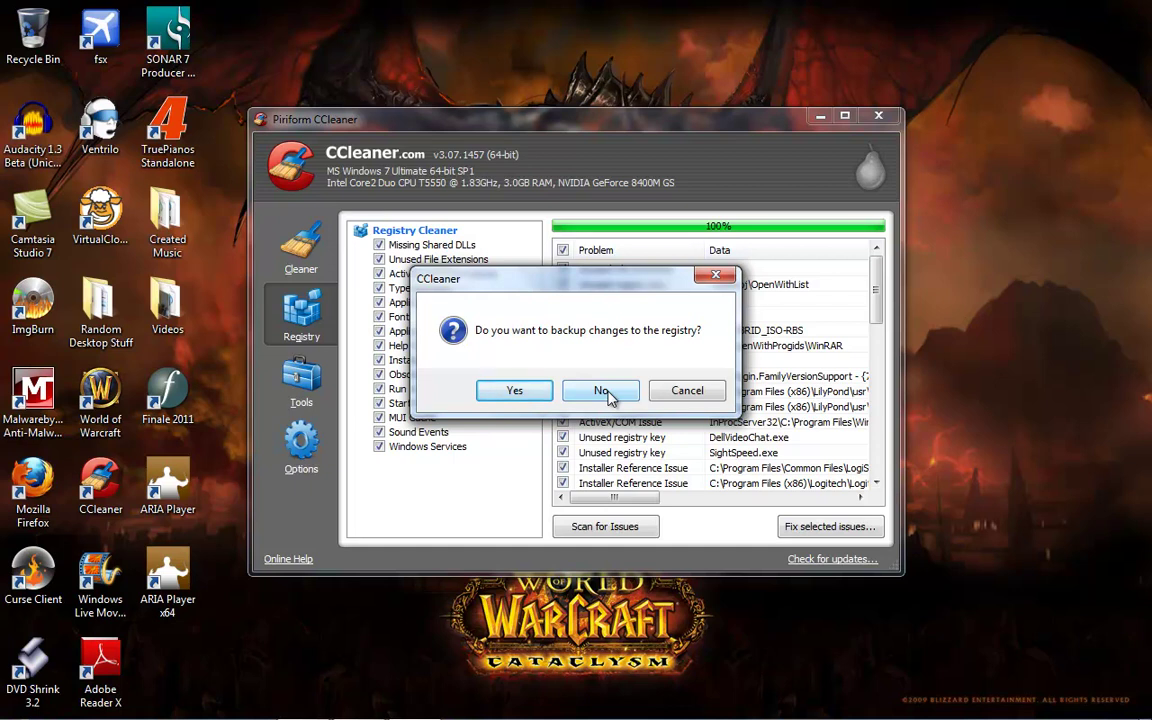
click(606, 391)
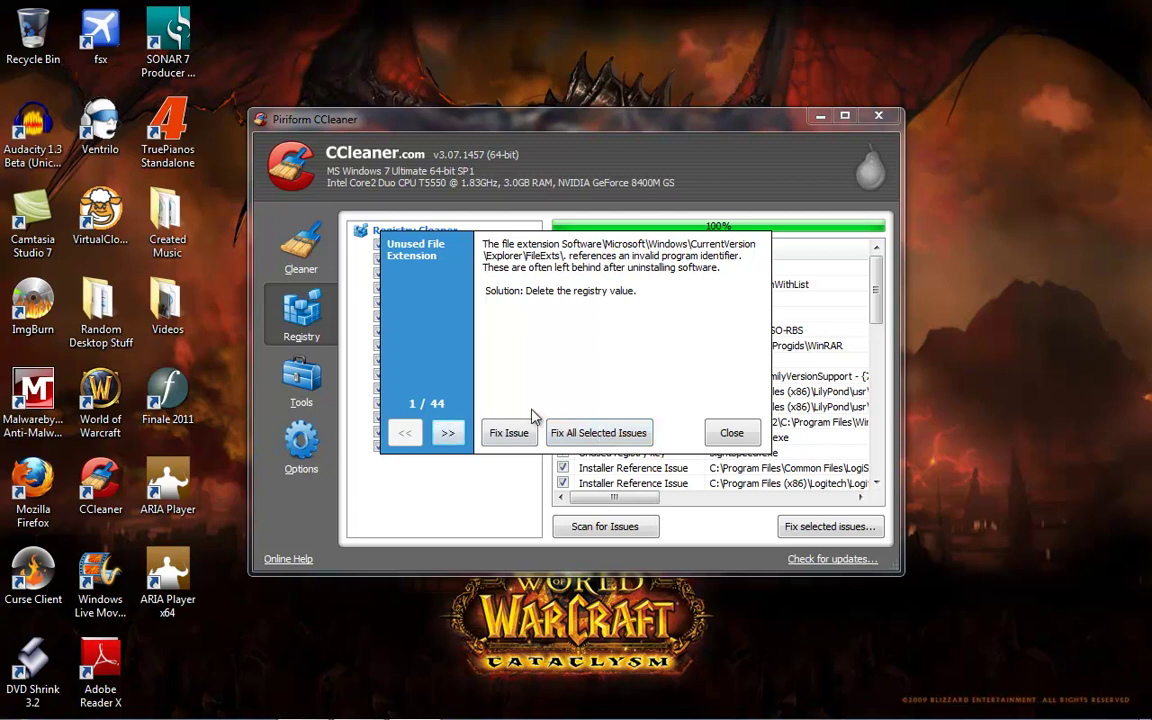
click(597, 433)
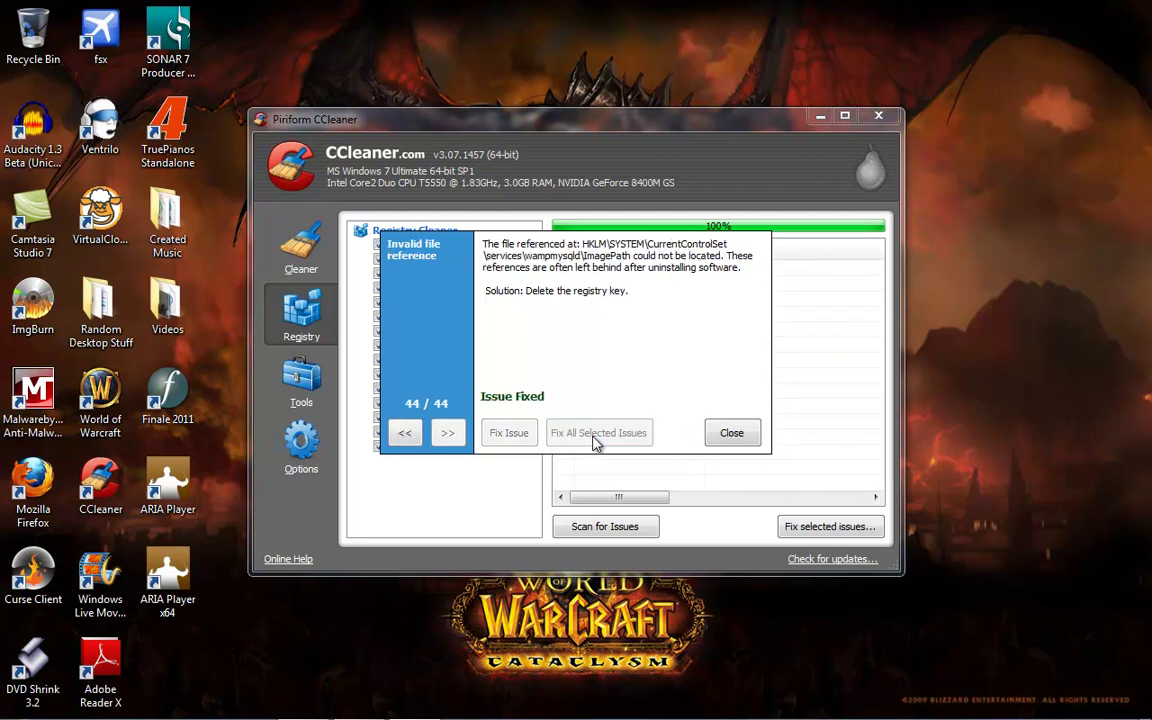
click(733, 432)
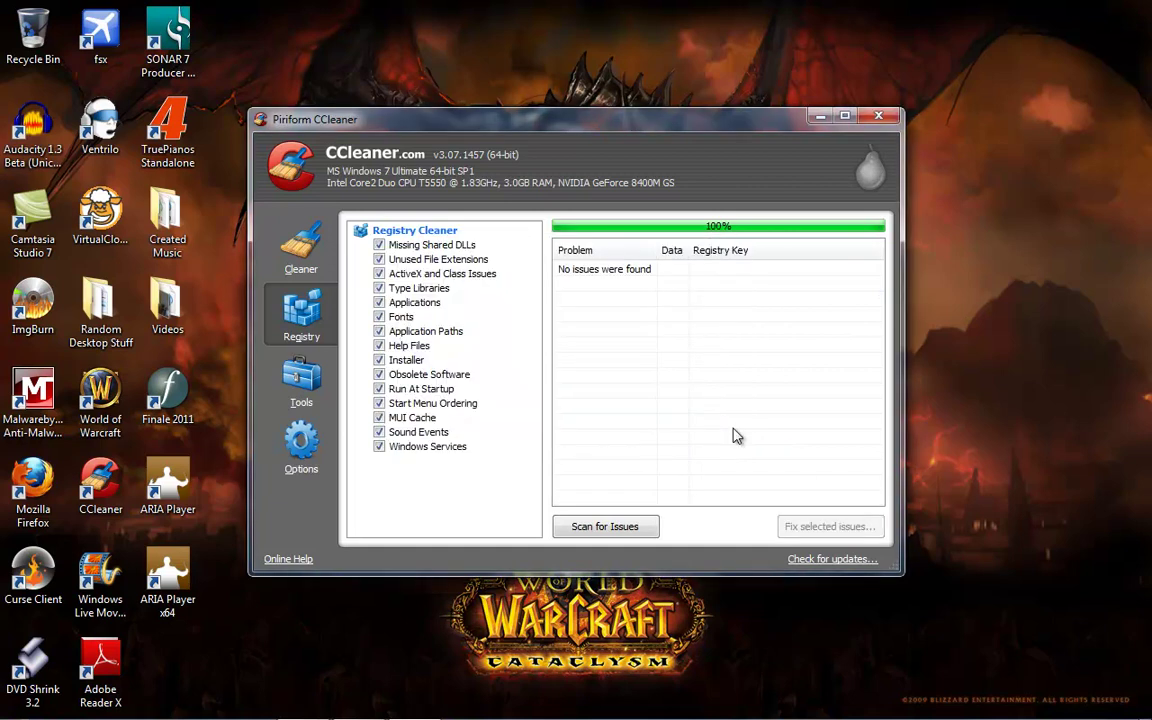
Look through CCleaner's Uninstall, Startup, System Restore and Drive Wiper tools.
click(301, 383)
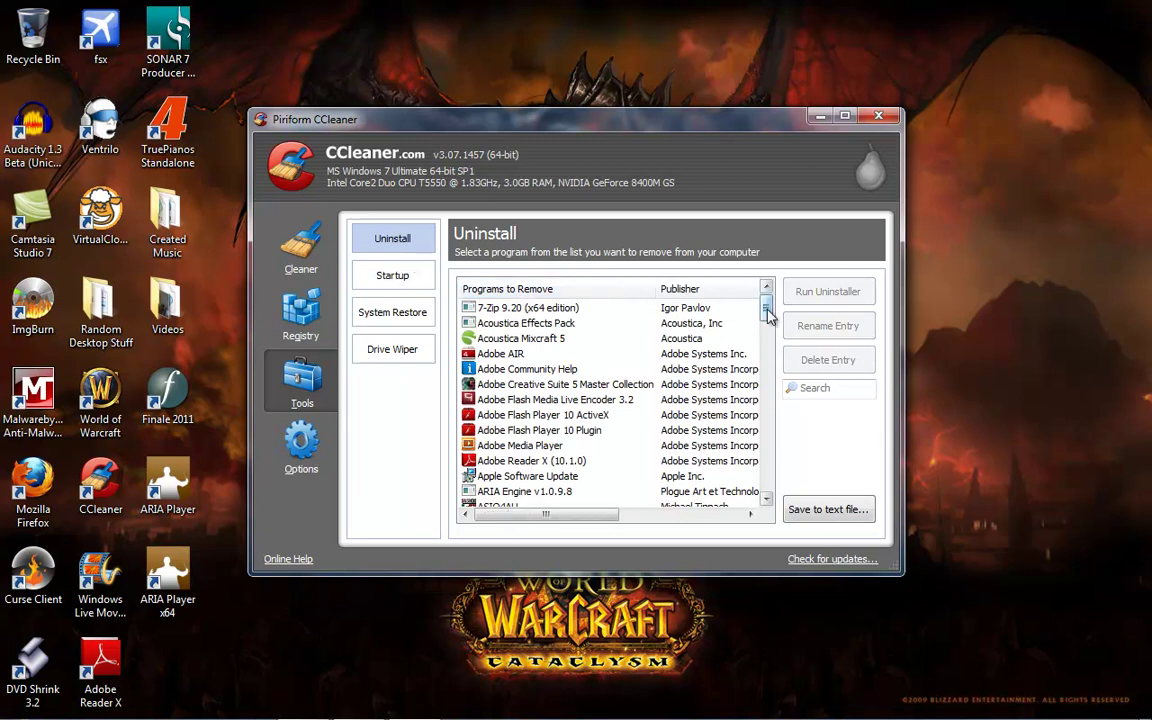
scroll(768, 338, down, 4)
drag(768, 338, 797, 293)
click(392, 275)
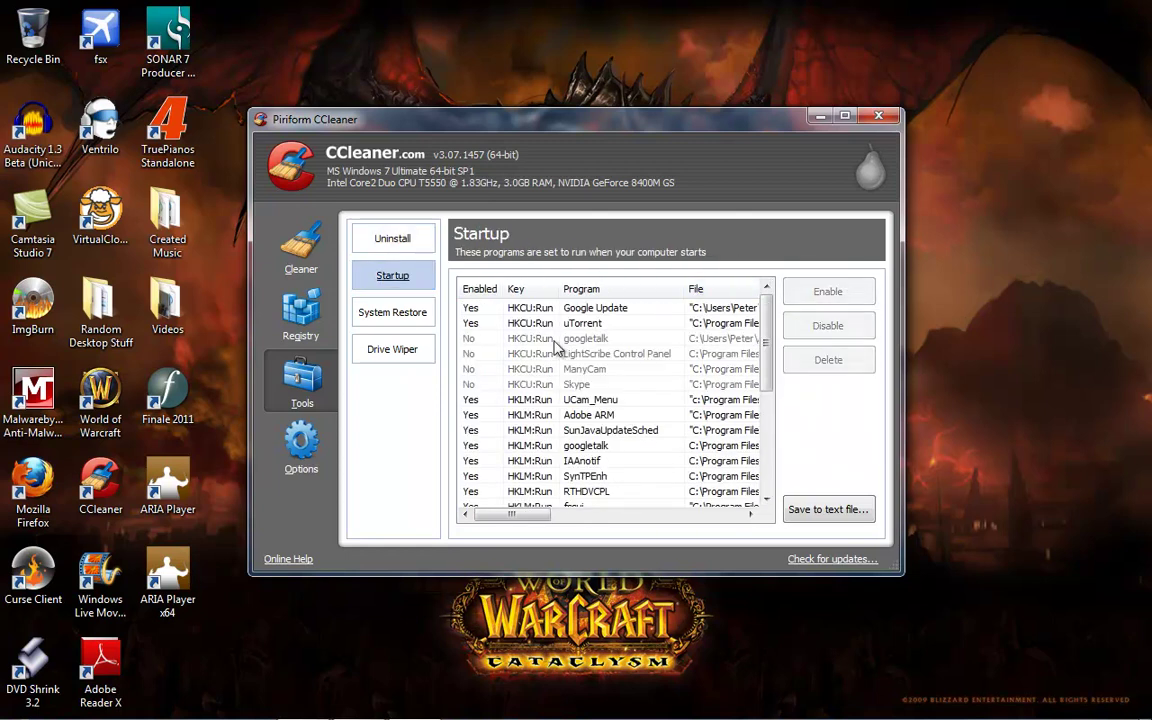
drag(766, 338, 681, 327)
click(424, 316)
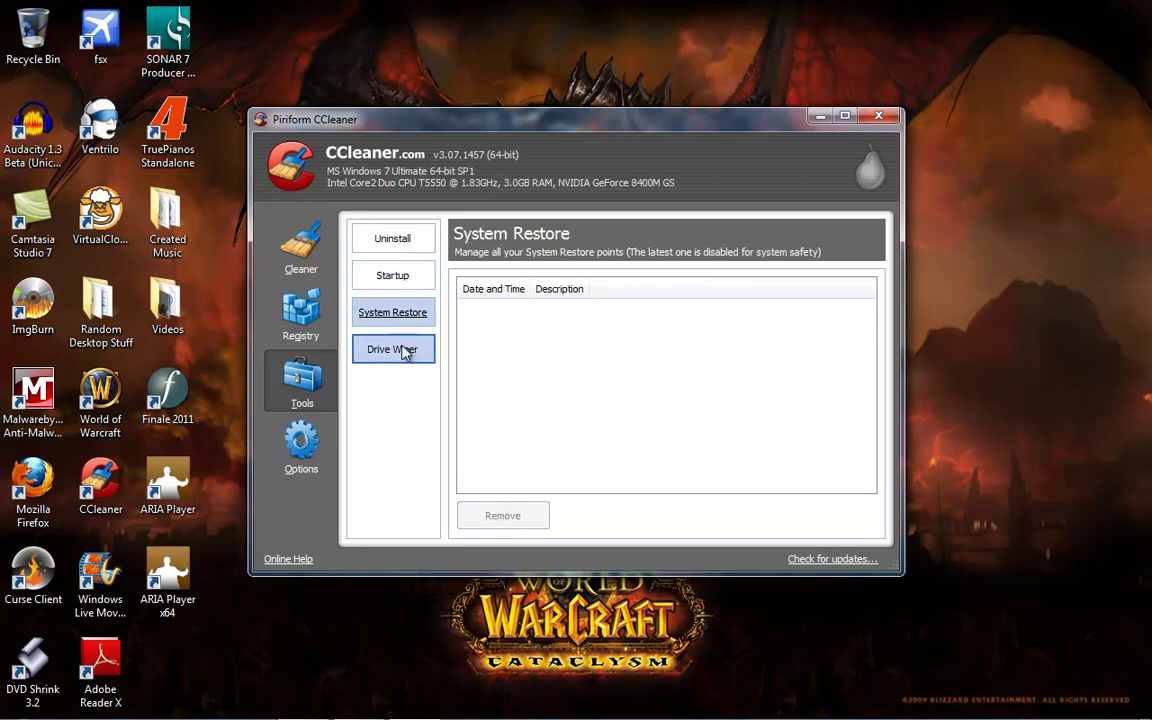
click(404, 352)
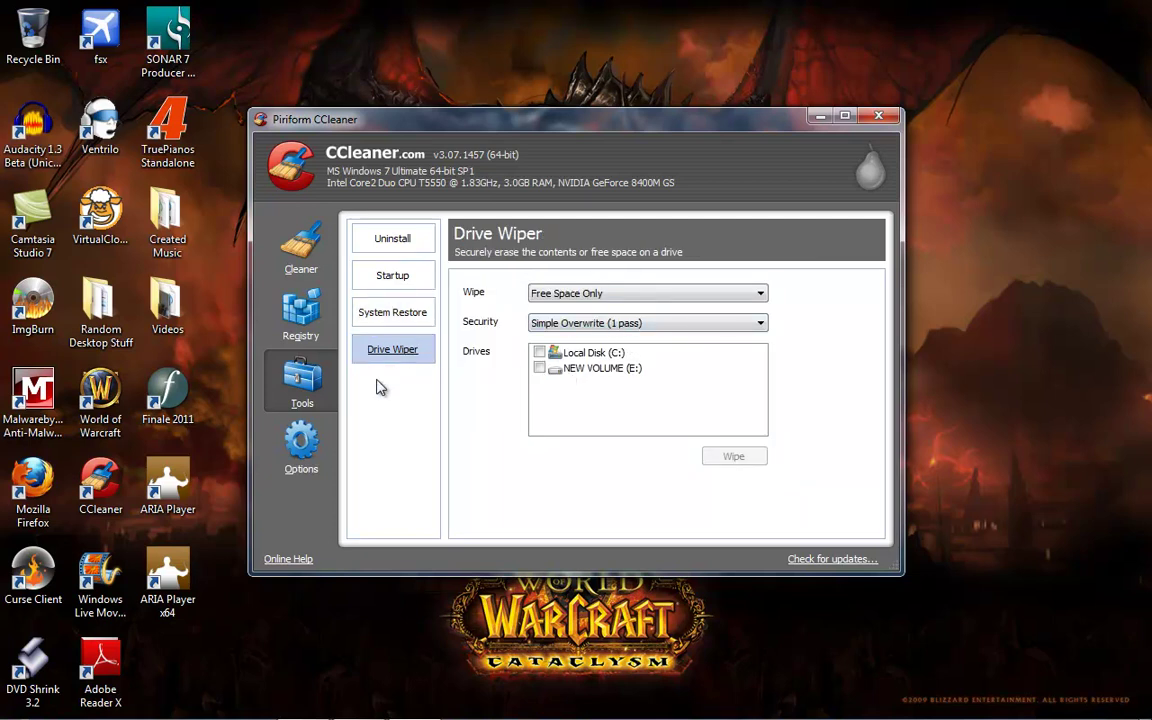
Look through CCleaner's Settings, Cookies, Include, Exclude and Advanced options.
click(301, 445)
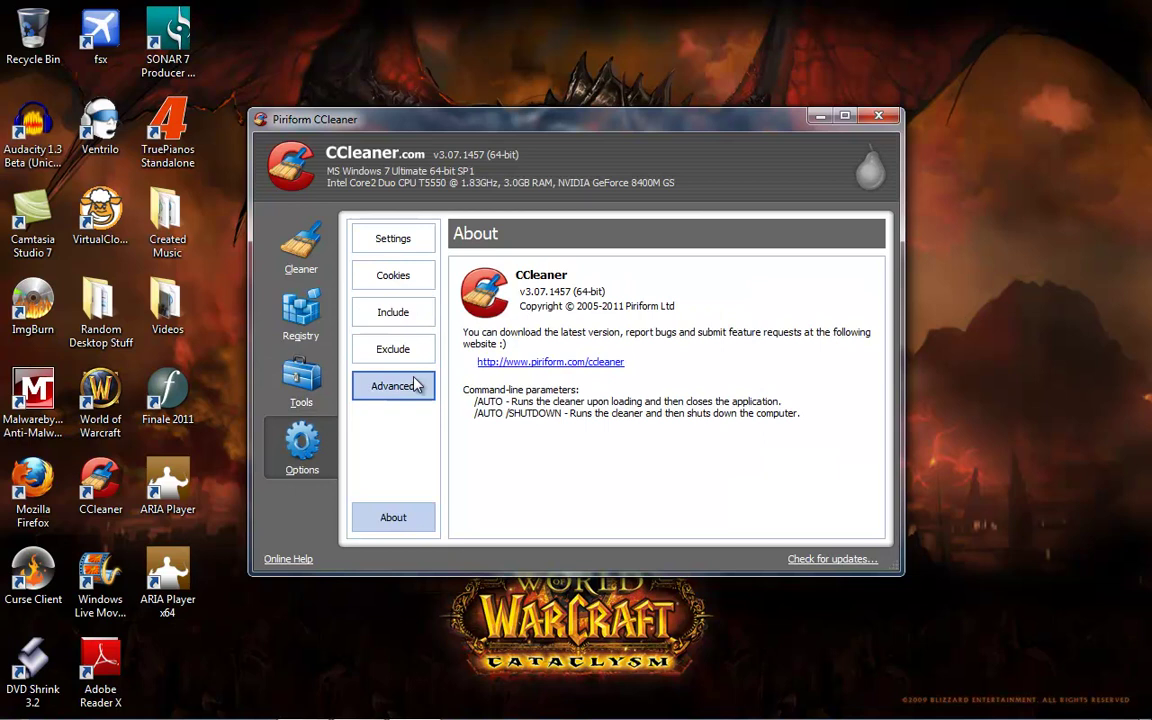
click(420, 248)
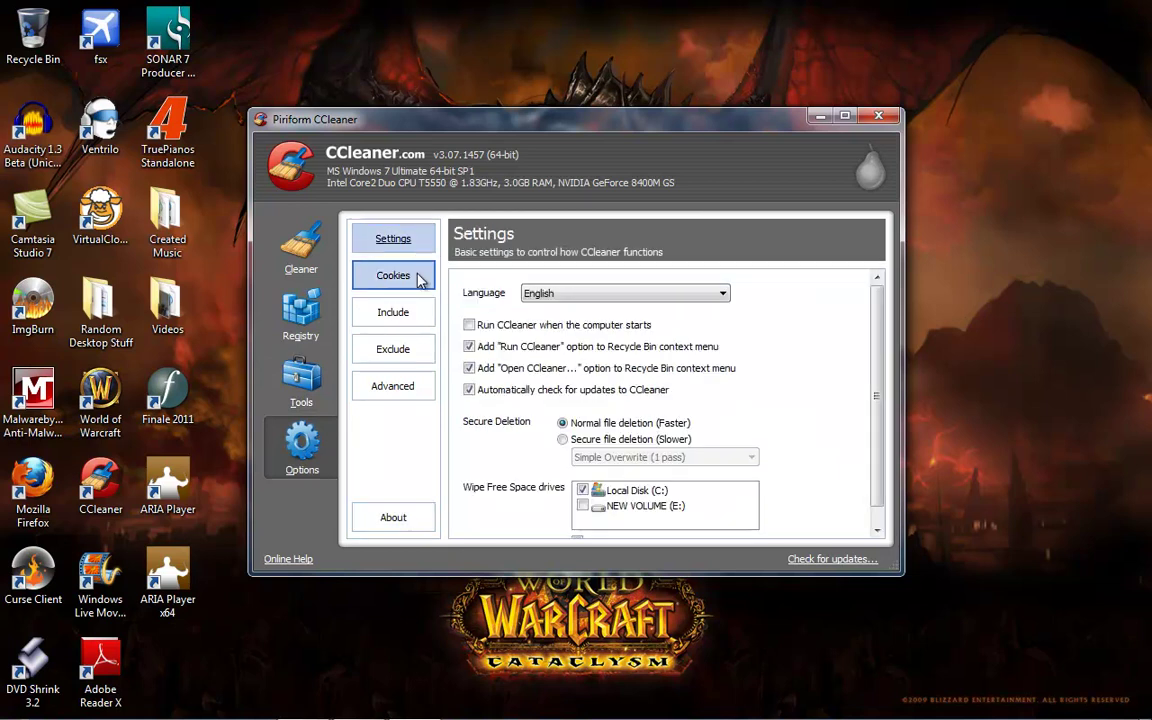
click(420, 280)
click(418, 316)
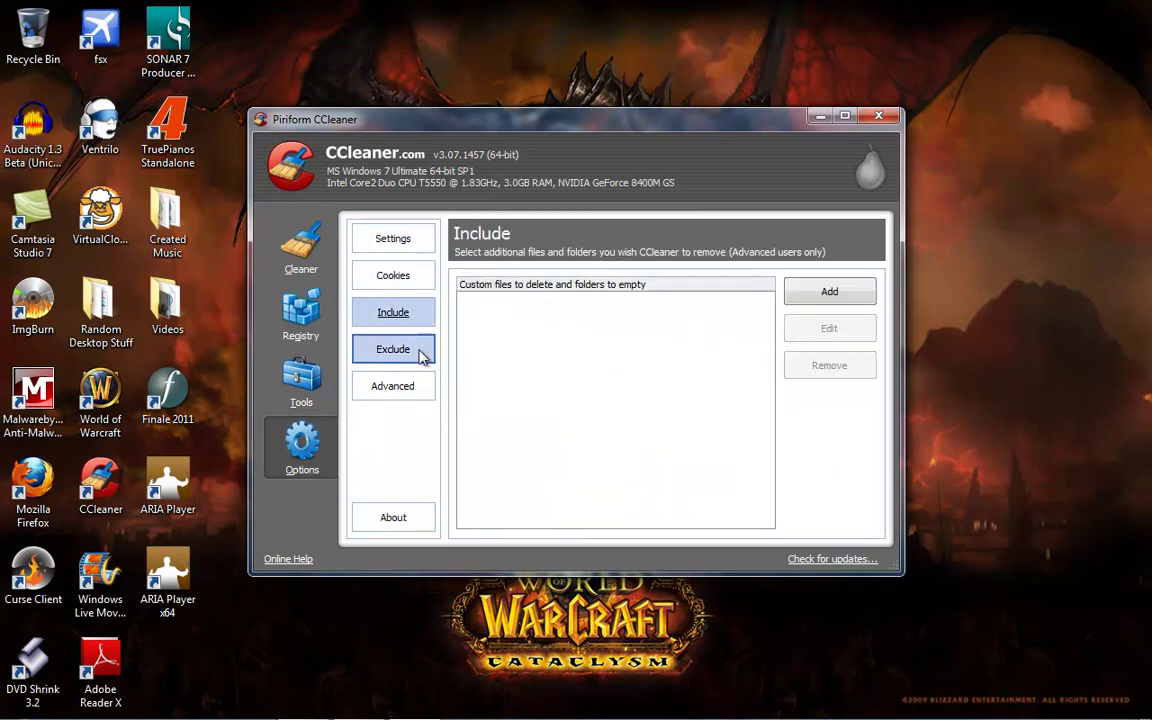
click(420, 355)
click(420, 386)
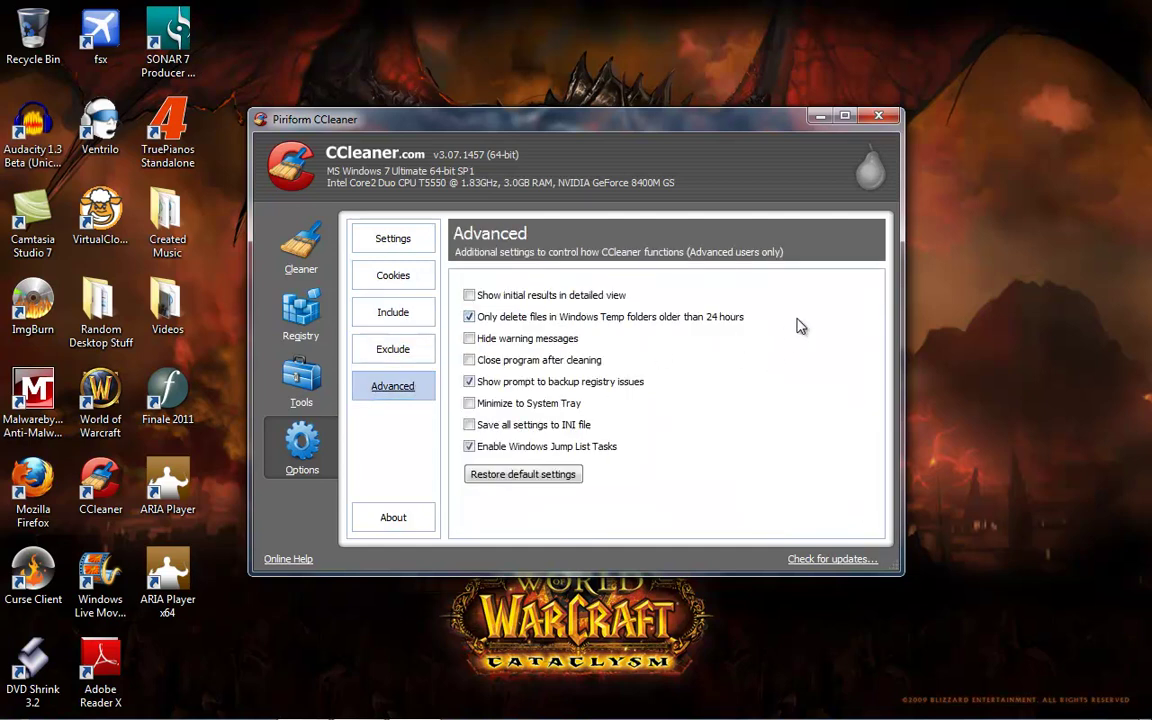
Switch from CCleaner to Malwarebytes' Anti-Malware without updating its database, view the drive selection for a full scan, and close the program.
click(884, 119)
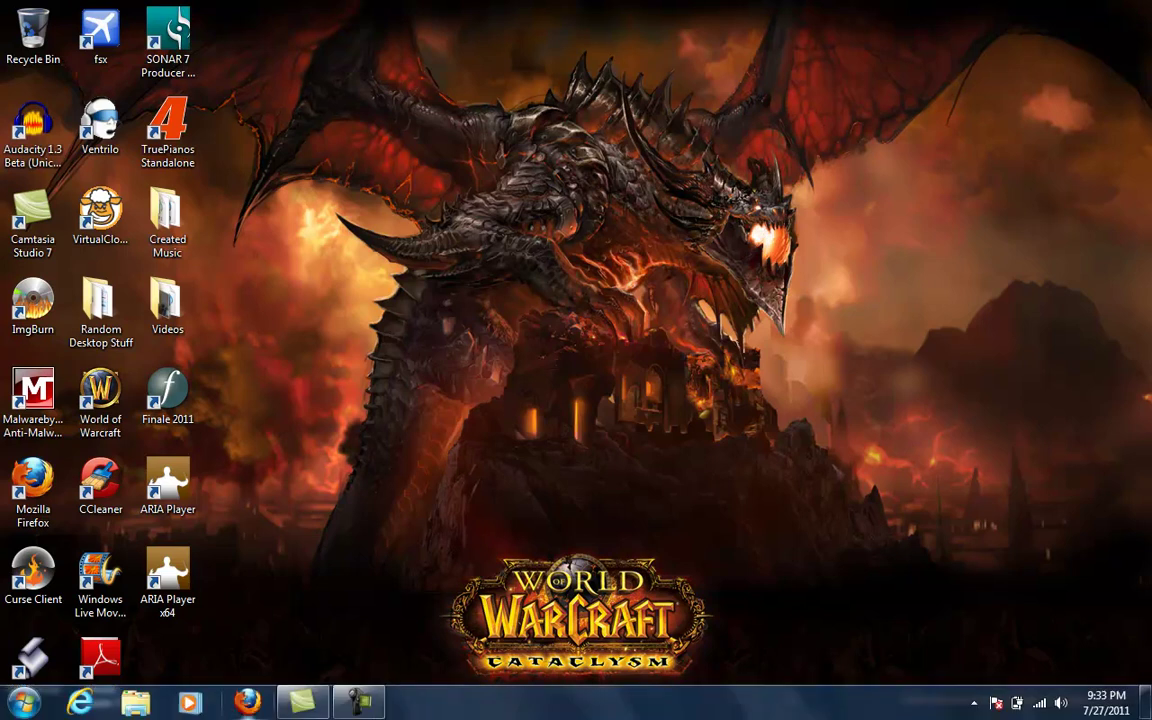
double_click(35, 410)
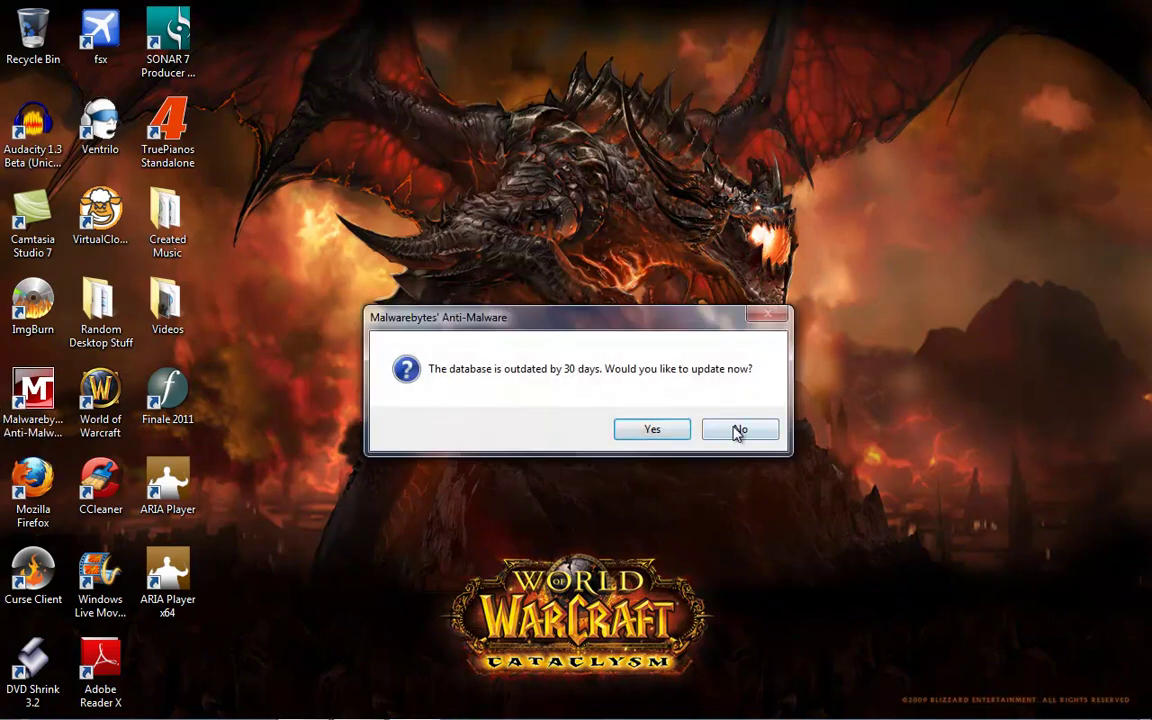
click(733, 430)
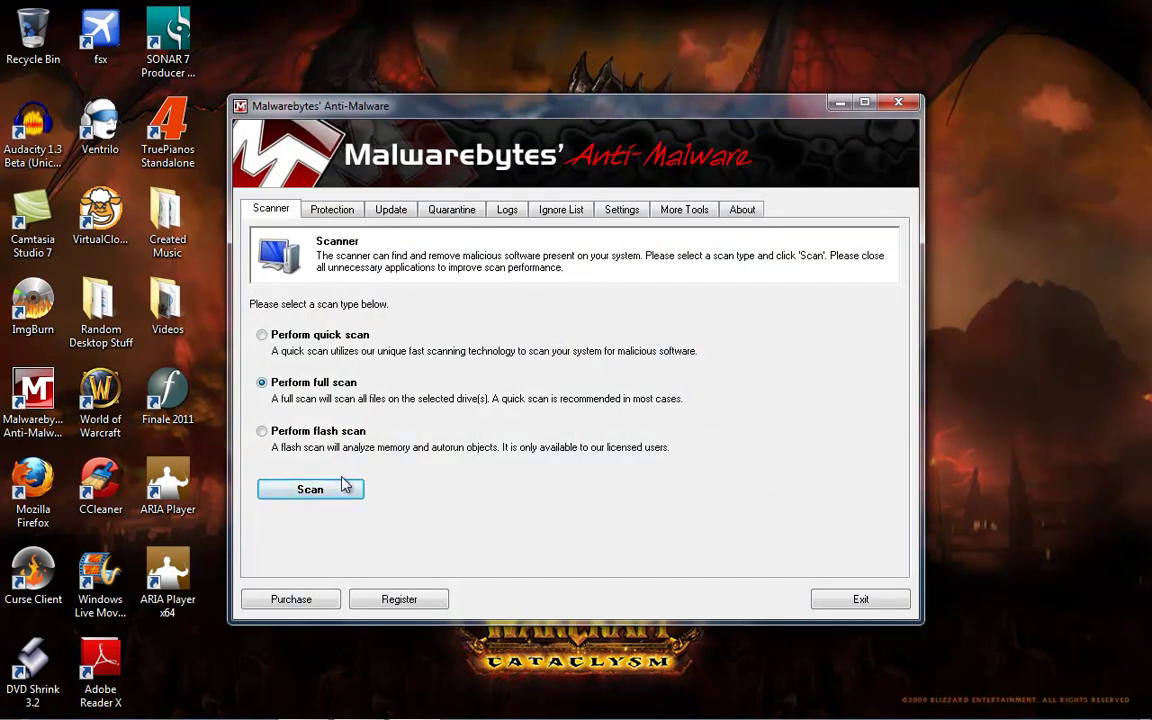
click(312, 490)
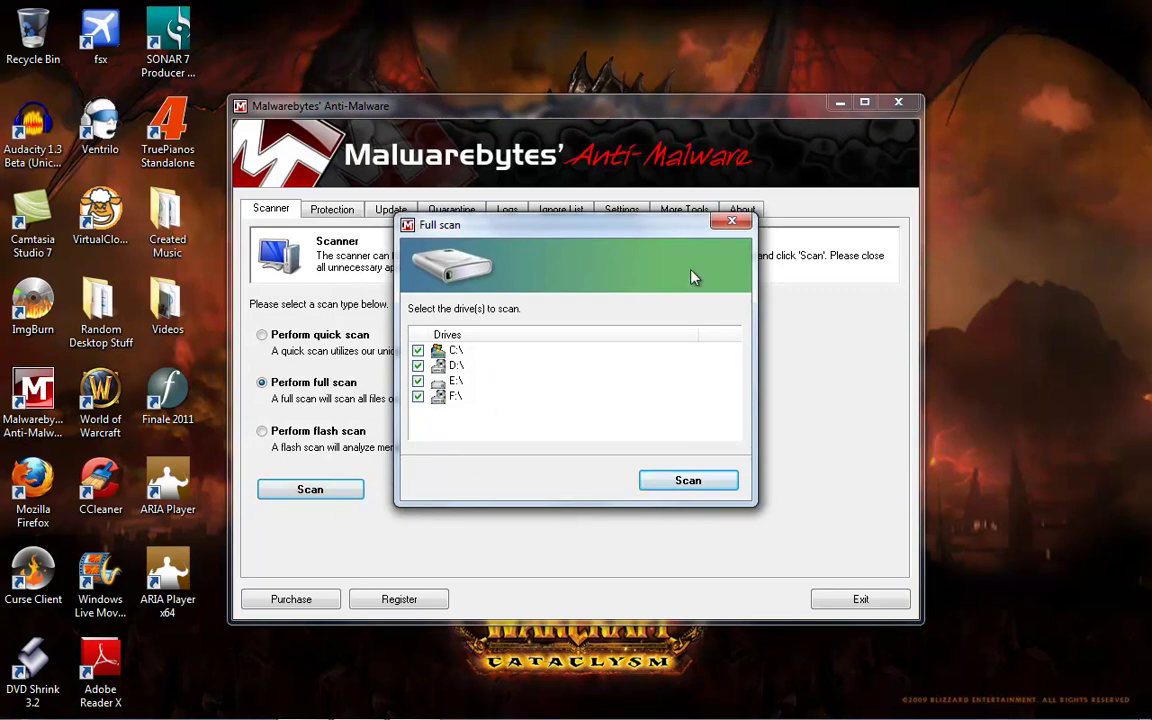
click(731, 222)
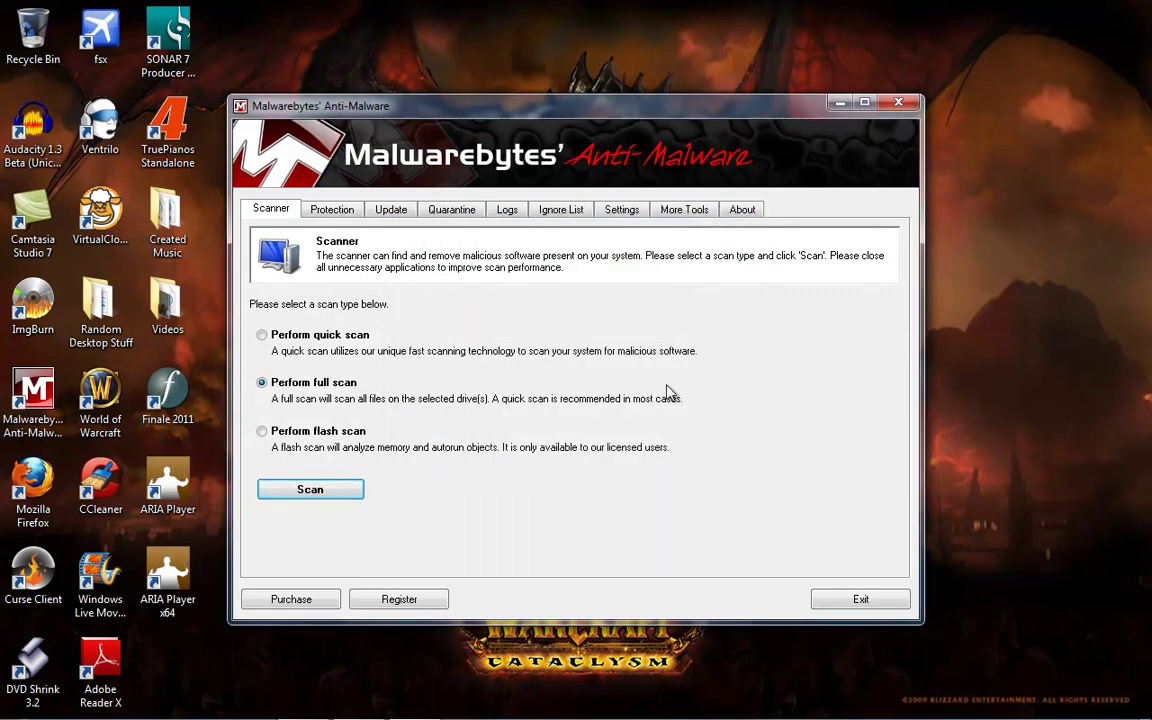
click(899, 103)
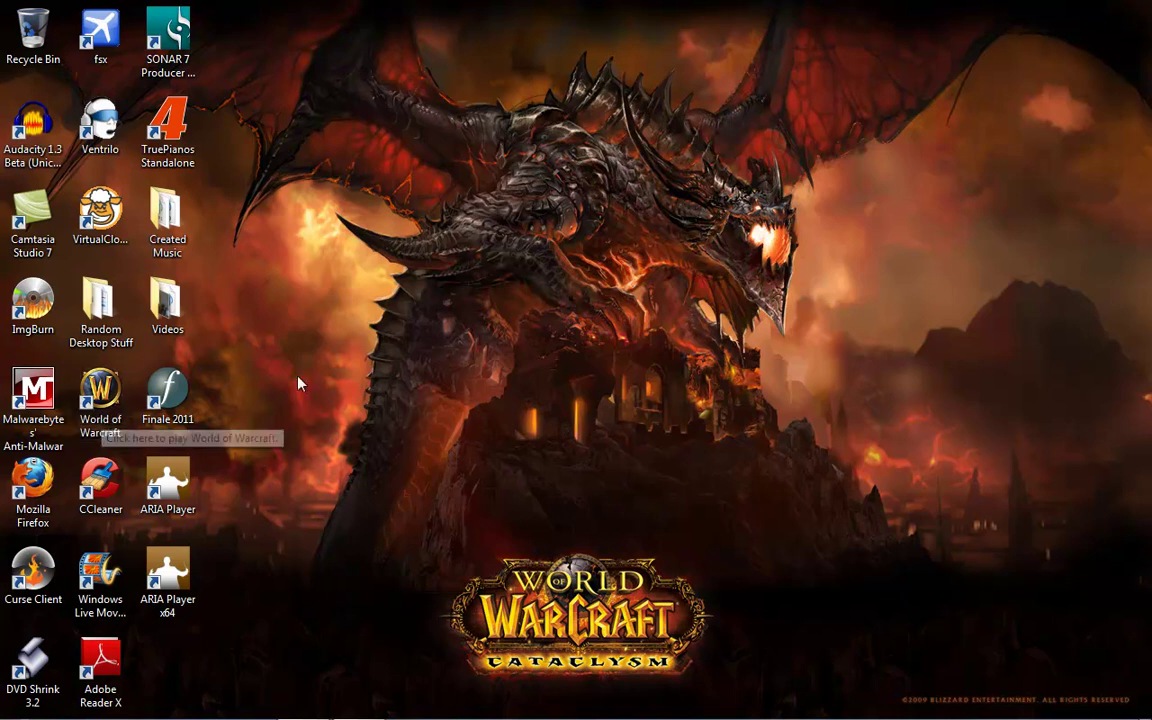
Launch World of Warcraft and locate its launcher process from the list of running applications in Windows Task Manager.
double_click(108, 412)
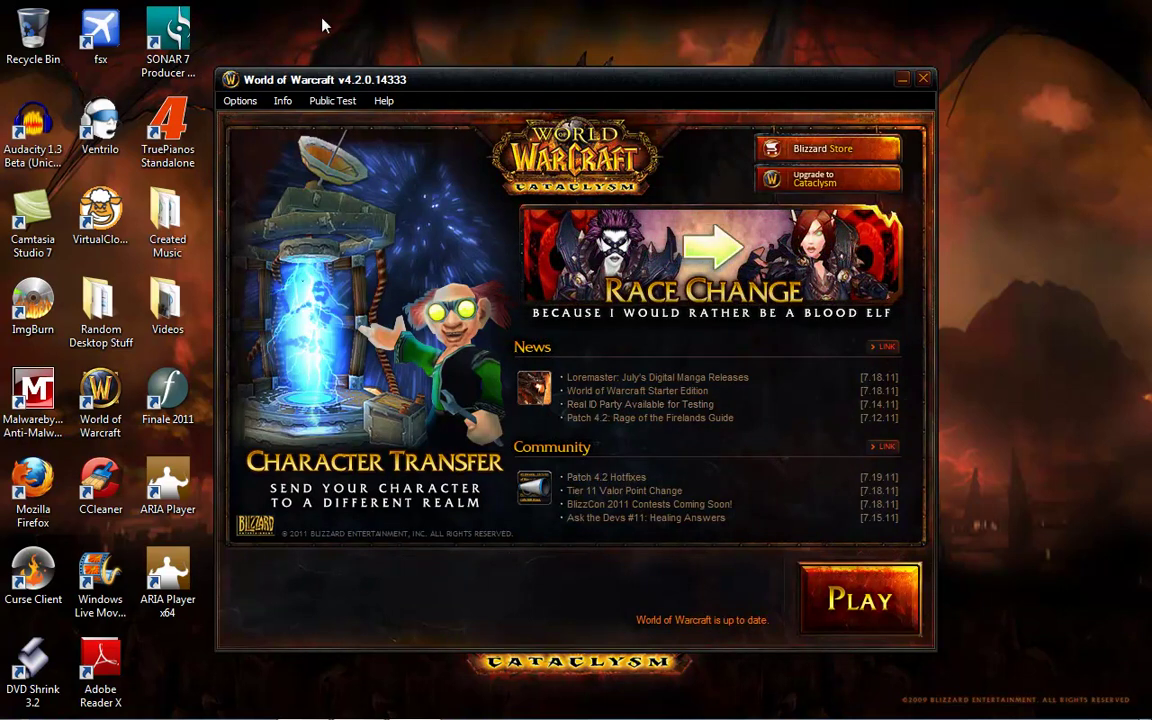
mouse_move(22, 705)
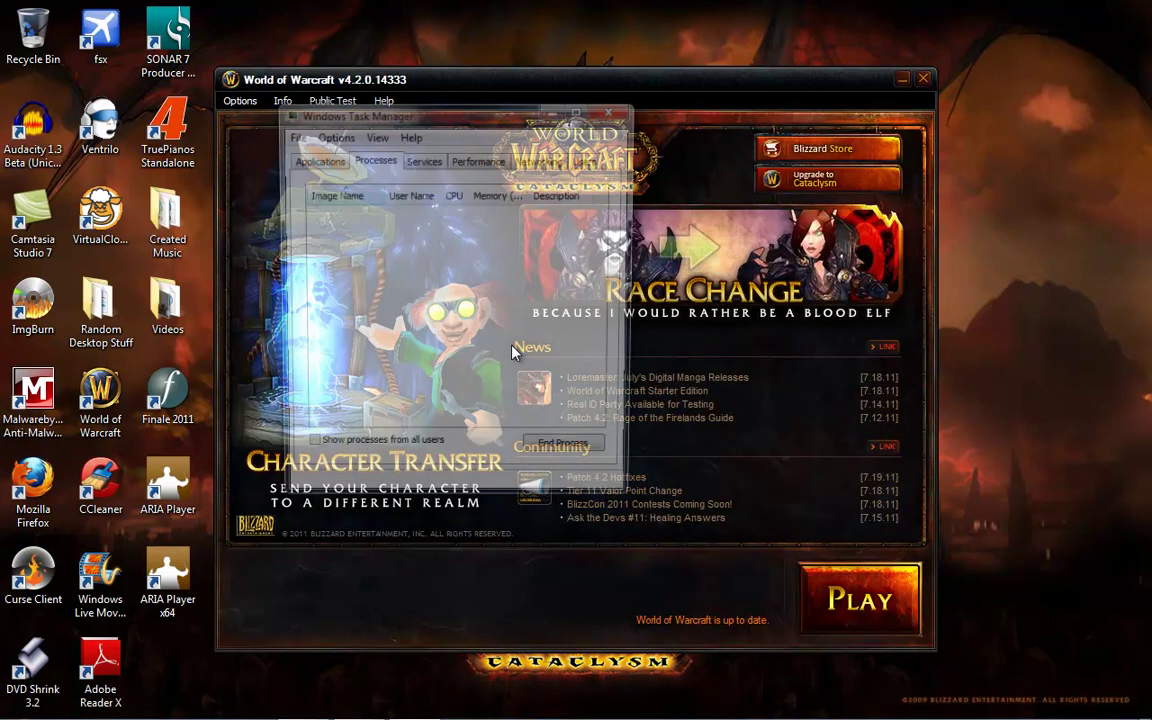
click(322, 162)
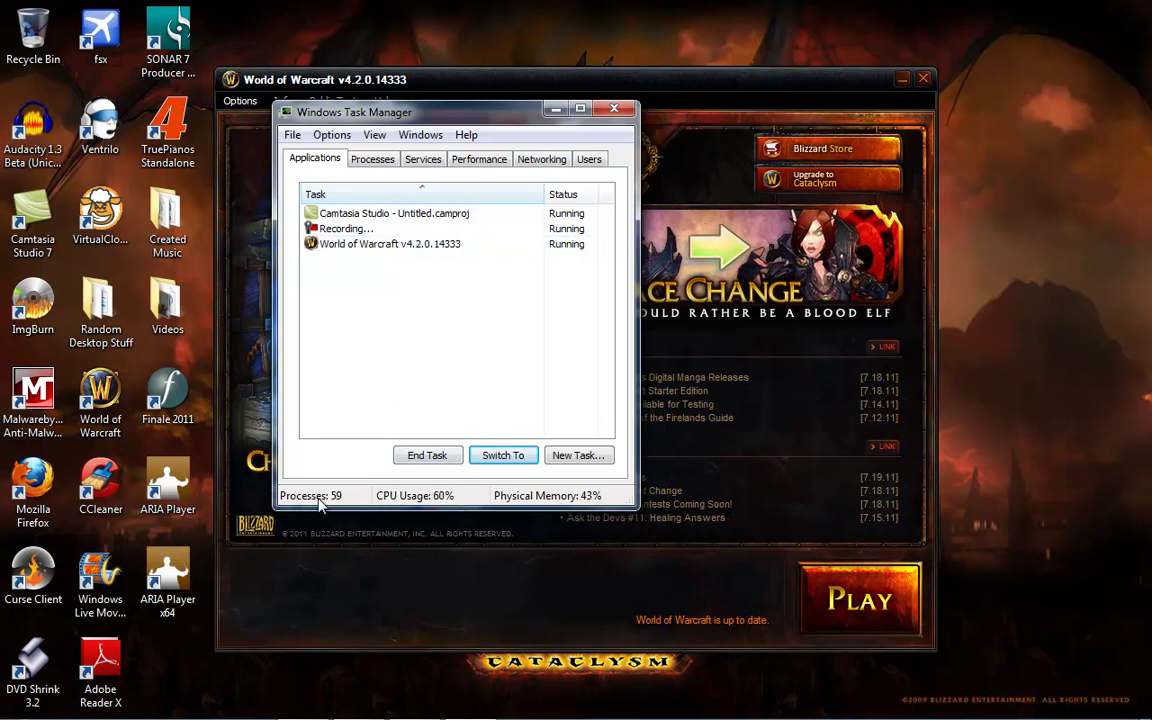
click(355, 248)
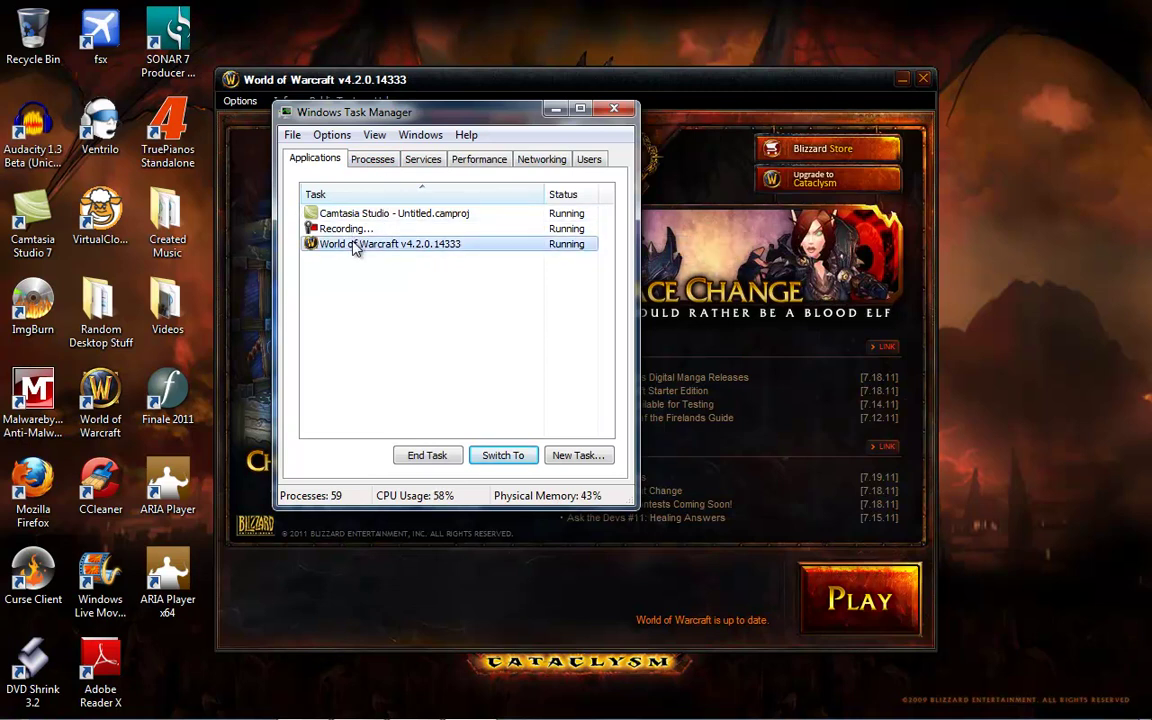
right_click(355, 248)
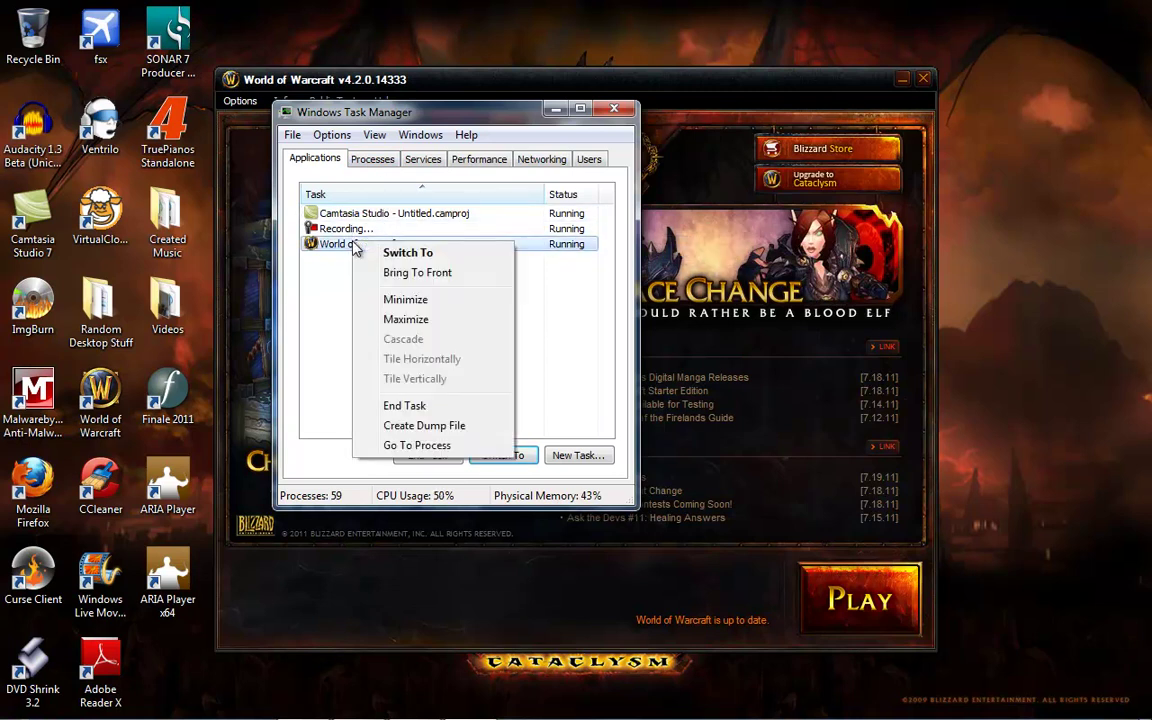
click(417, 447)
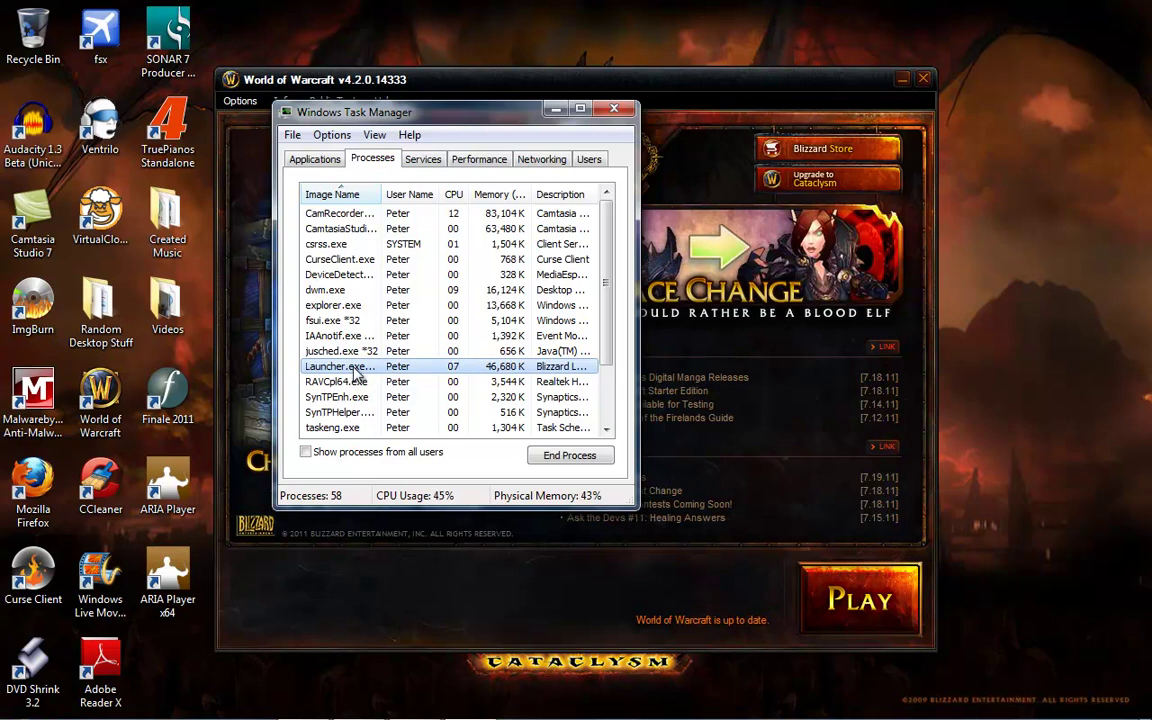
Set the priority of the Launcher.exe process to High and accept the priority change.
right_click(355, 369)
mouse_move(430, 512)
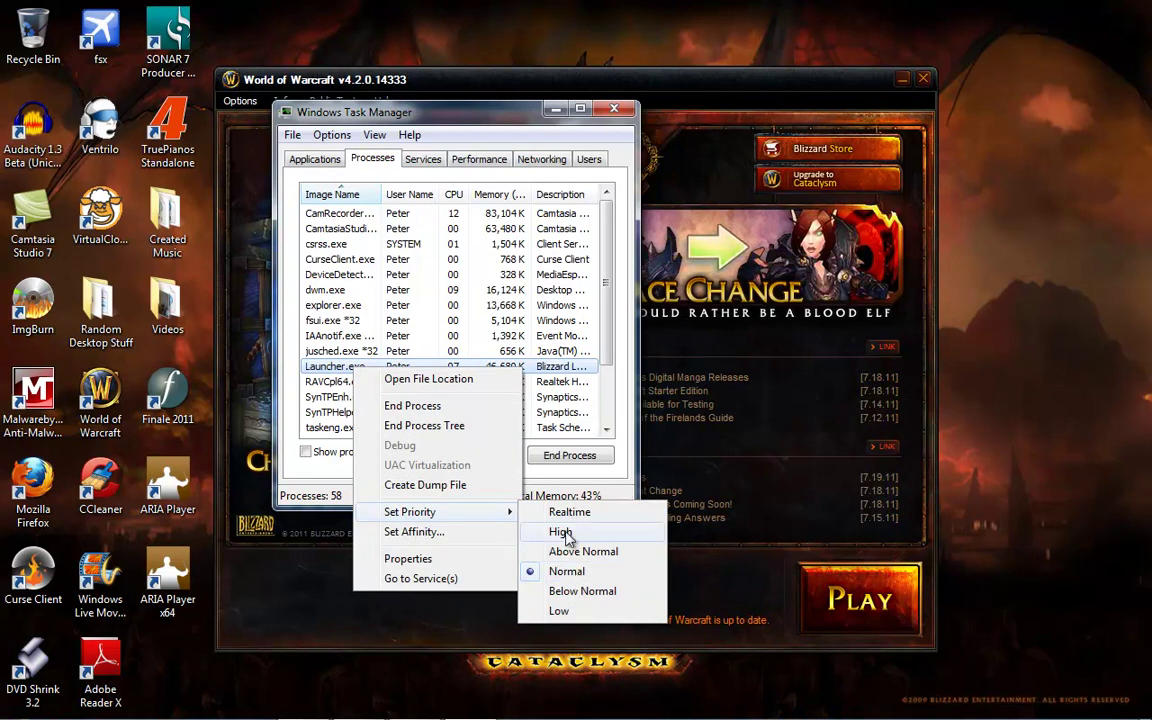
click(562, 532)
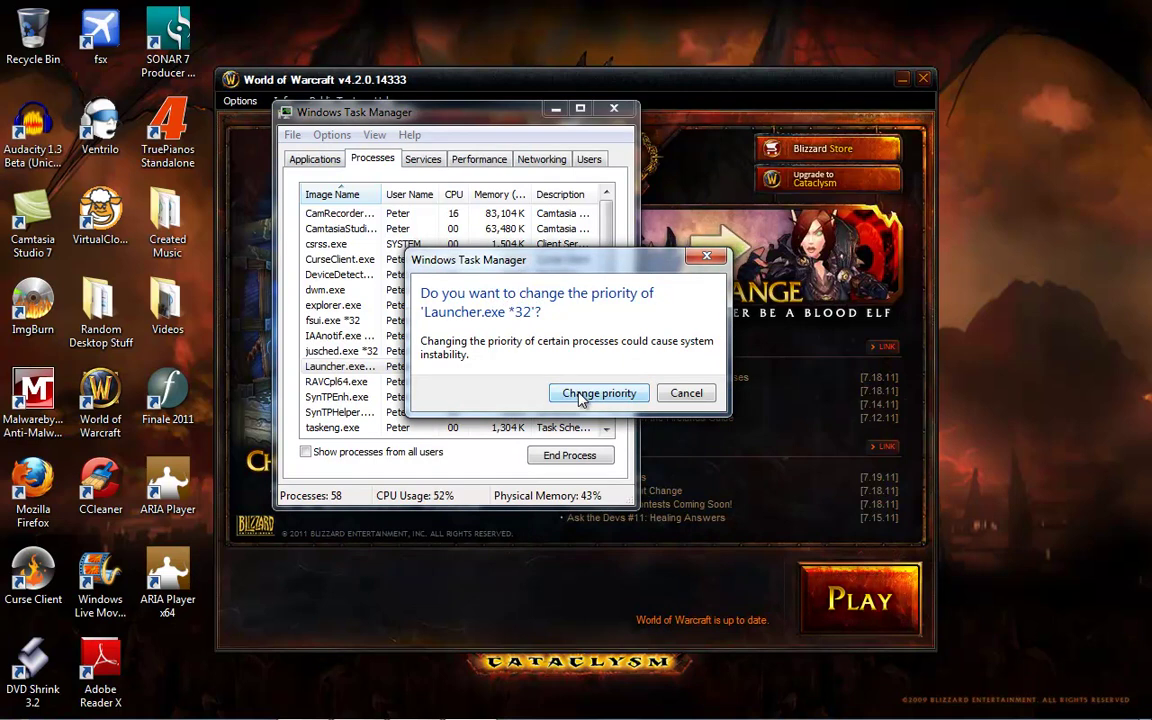
click(581, 394)
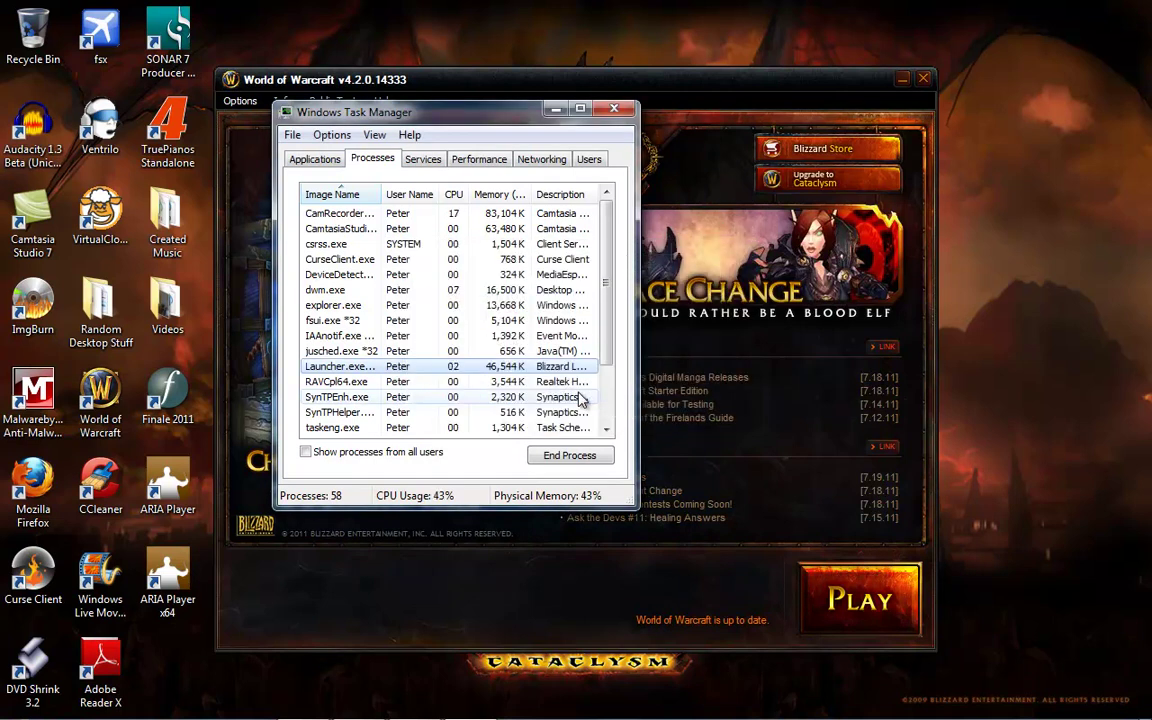
Accept the processor affinity of Launcher.exe with all processors allowed, and close Task Manager and the World of Warcraft launcher.
right_click(370, 372)
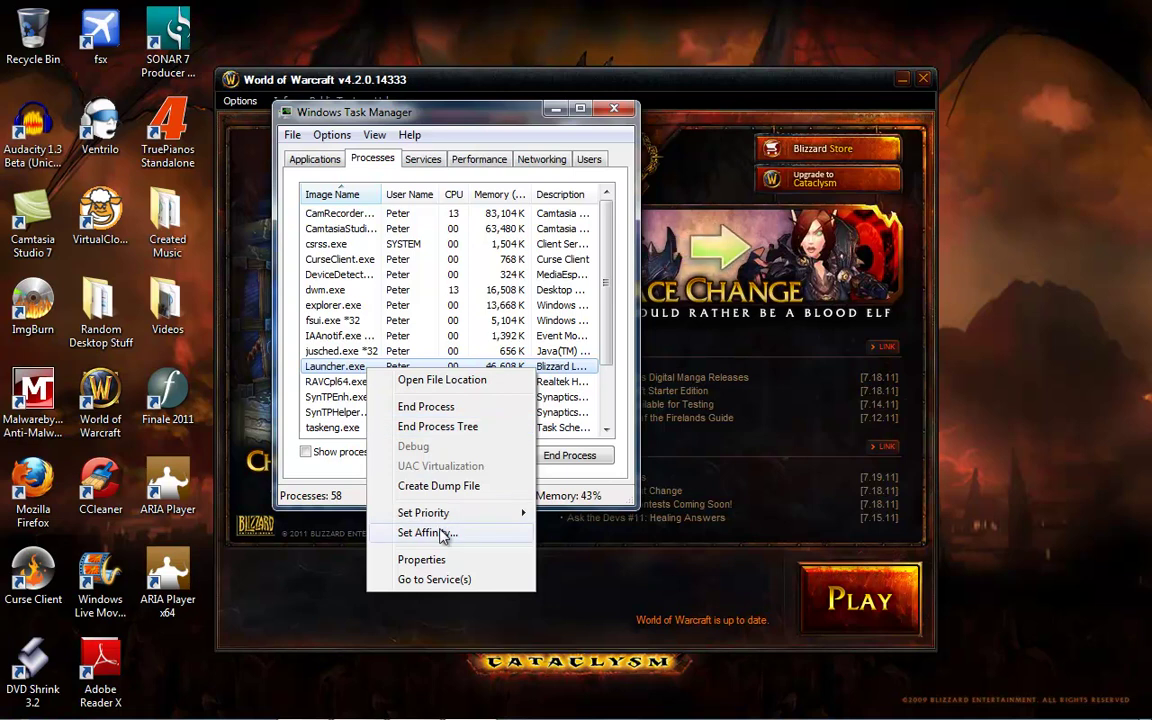
click(425, 533)
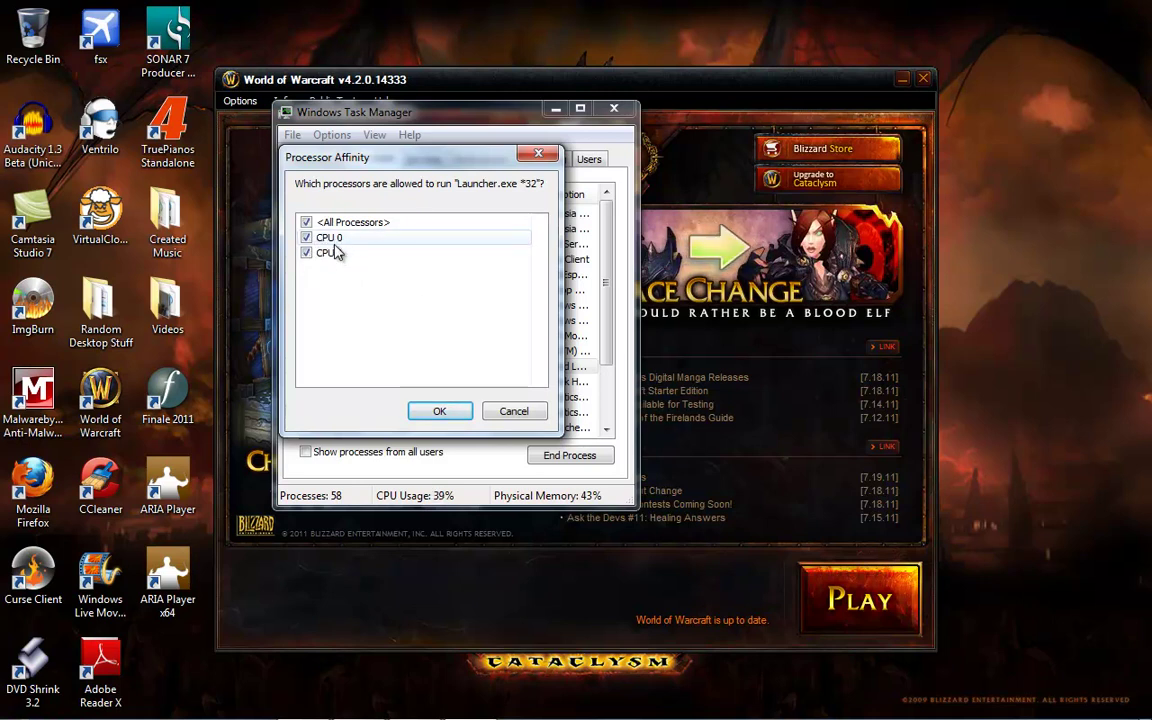
click(424, 411)
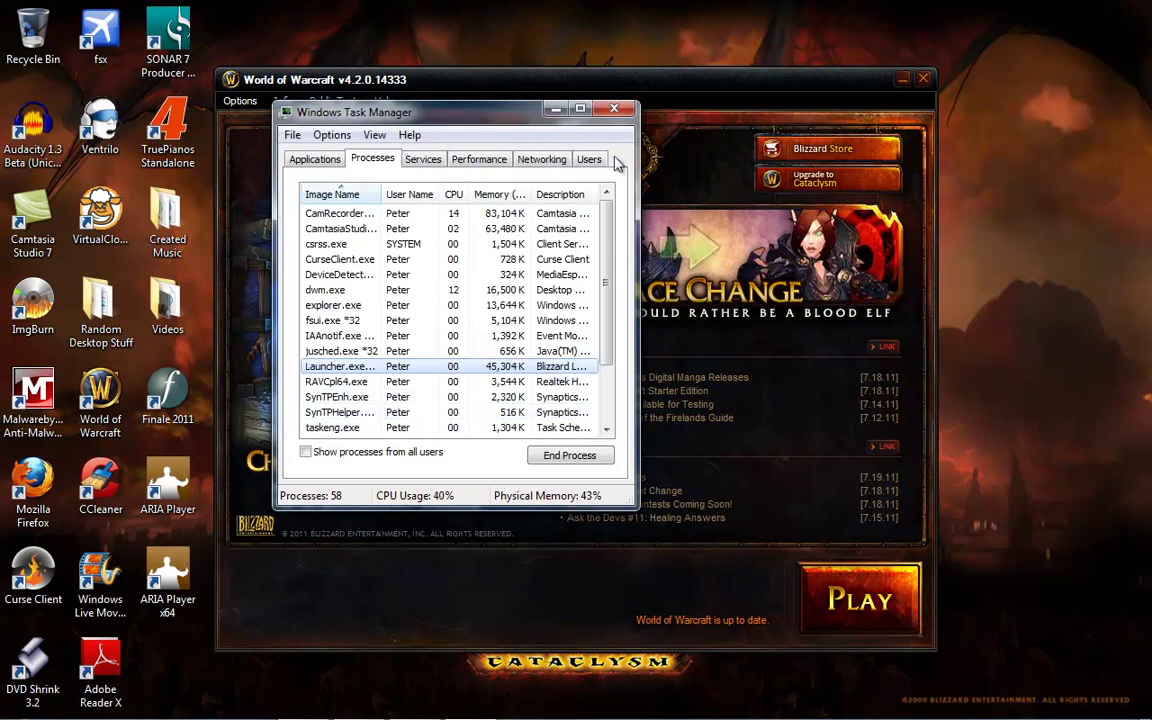
click(617, 112)
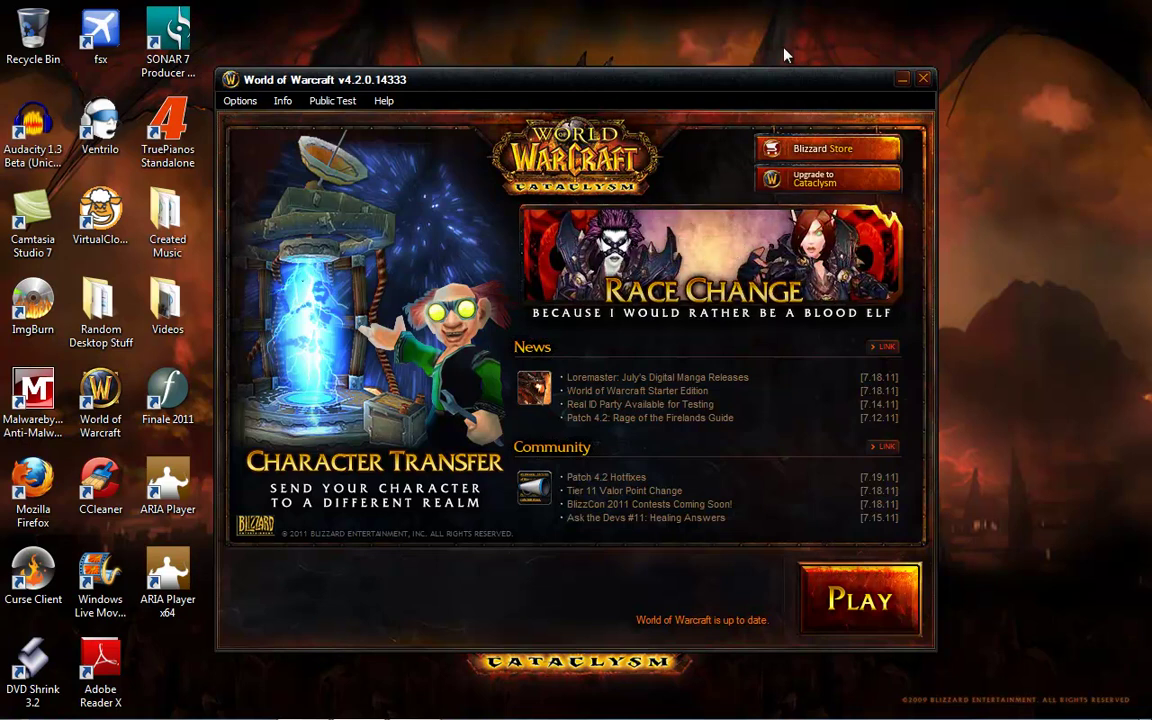
click(923, 78)
Search Windows for "device manager" and open Device Manager.
mouse_move(20, 712)
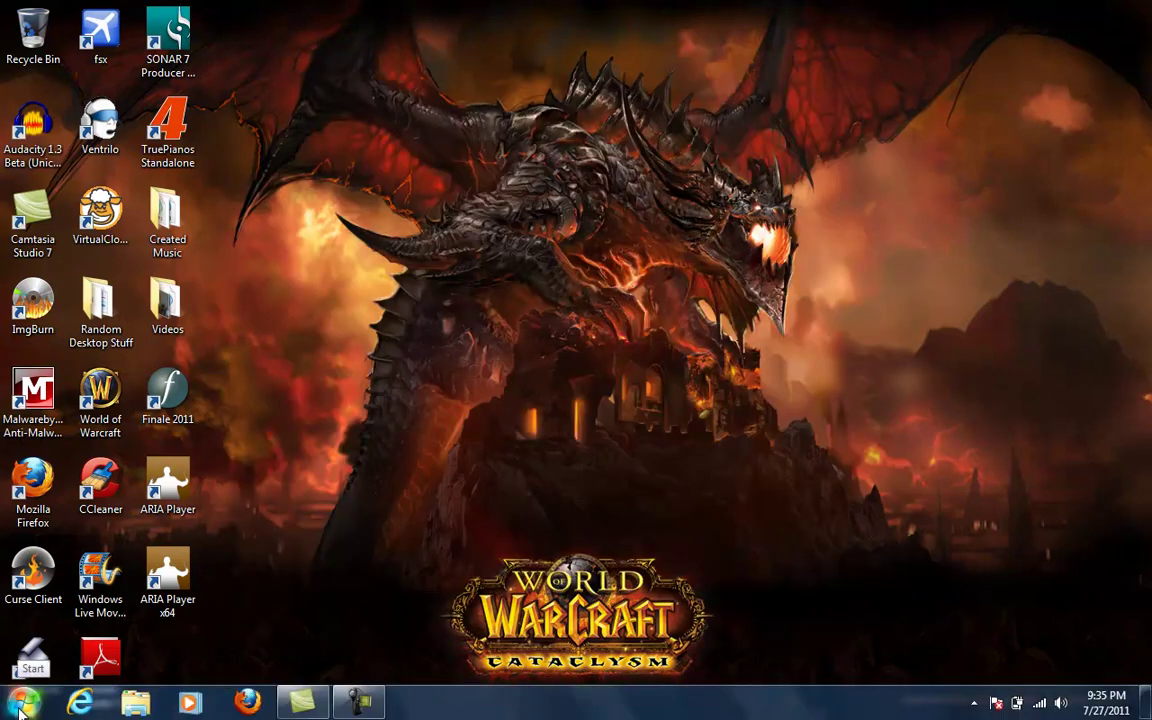
click(20, 712)
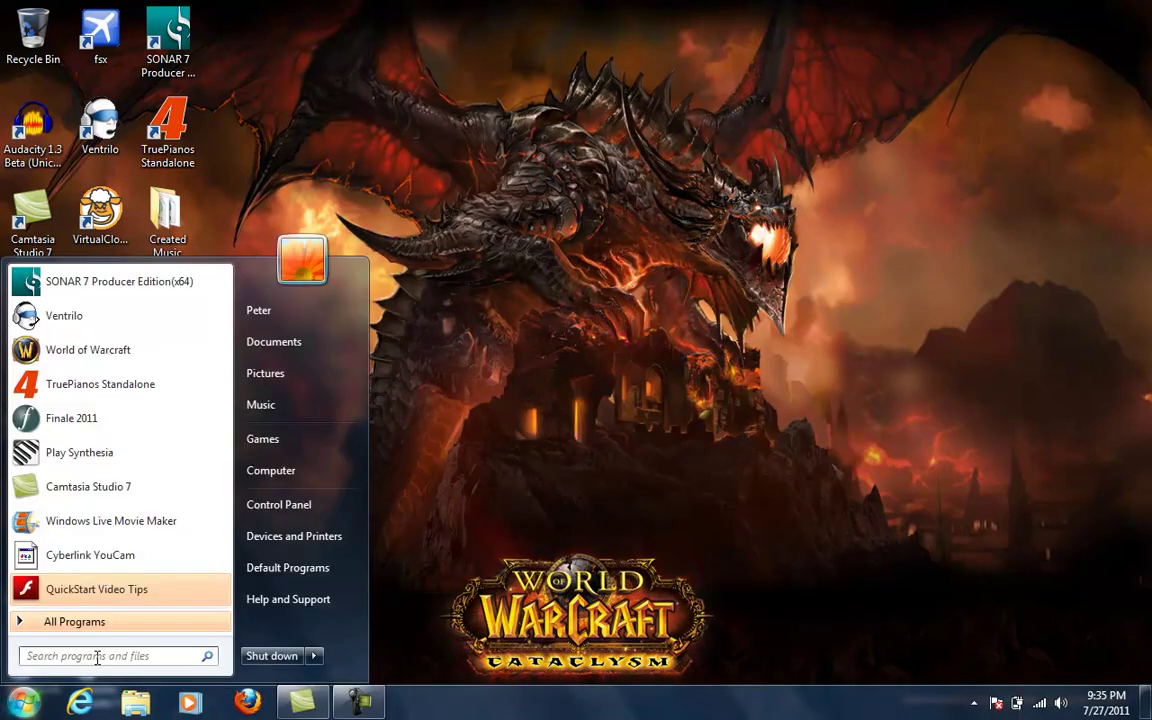
text(device manage)
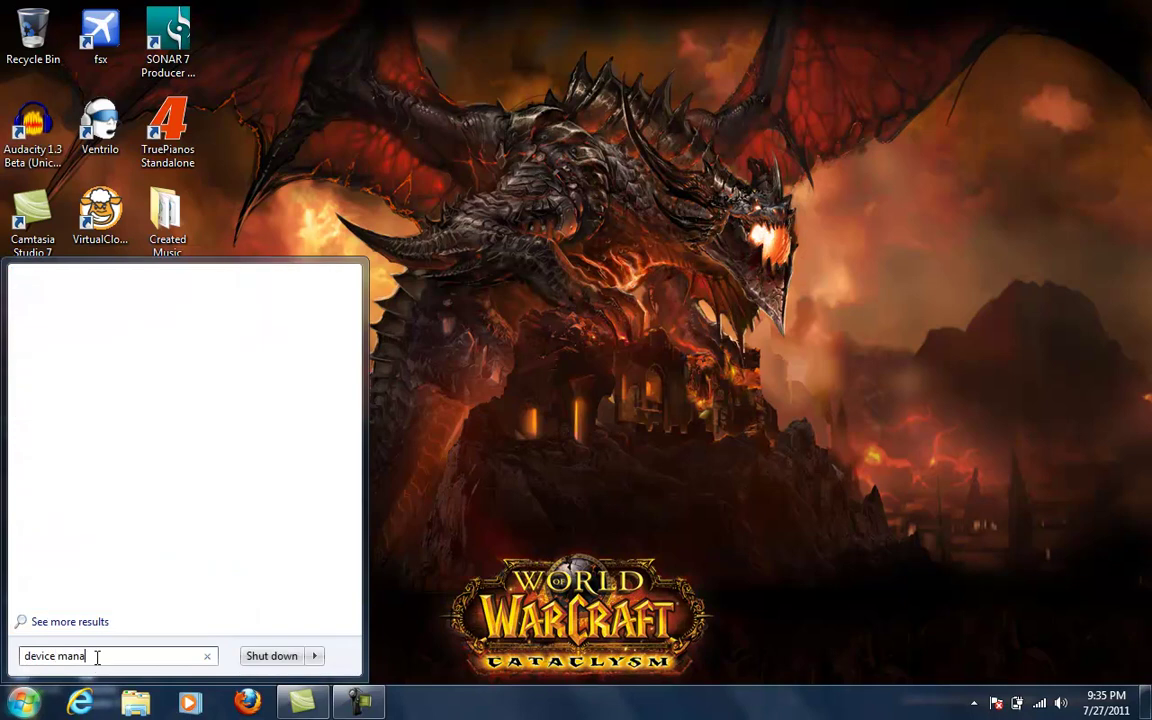
text(r)
click(458, 397)
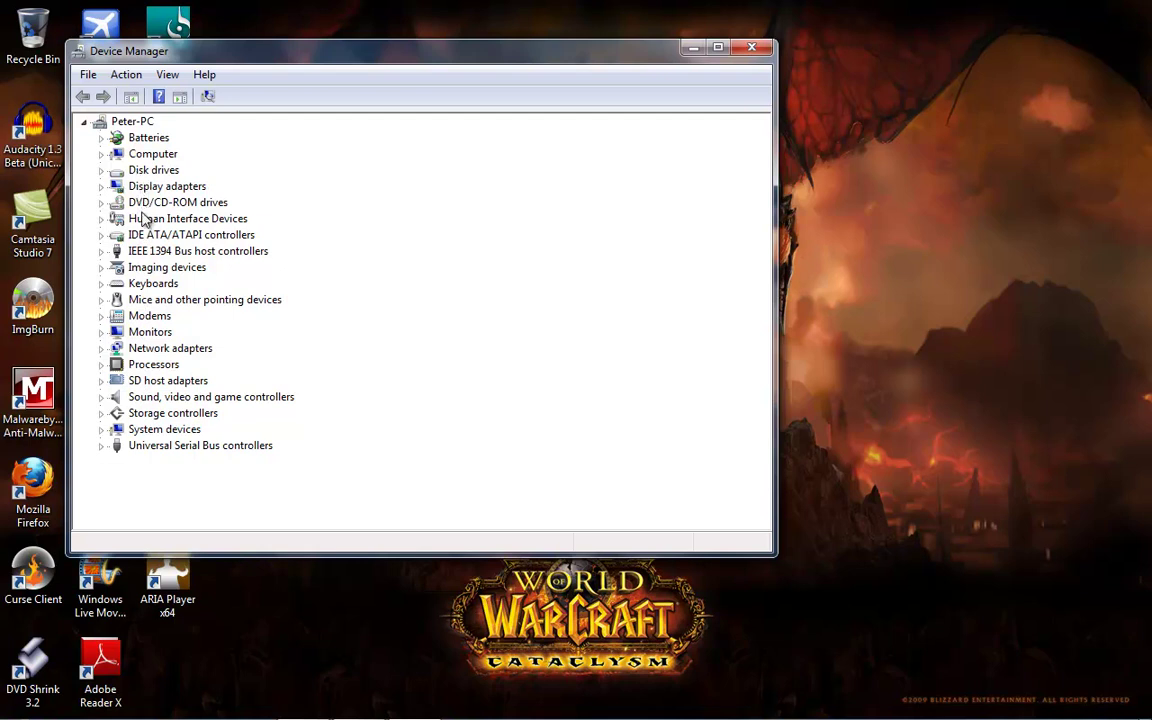
View the driver properties of the NVIDIA GeForce 8400M GS display adapter.
click(101, 186)
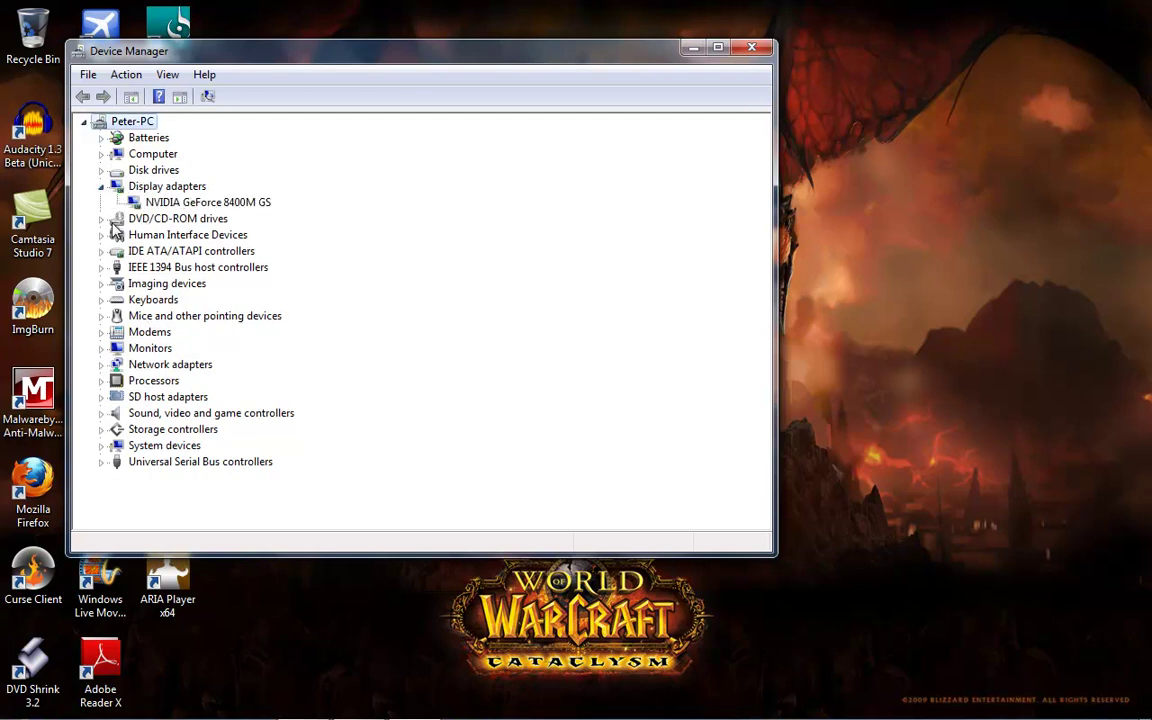
right_click(163, 205)
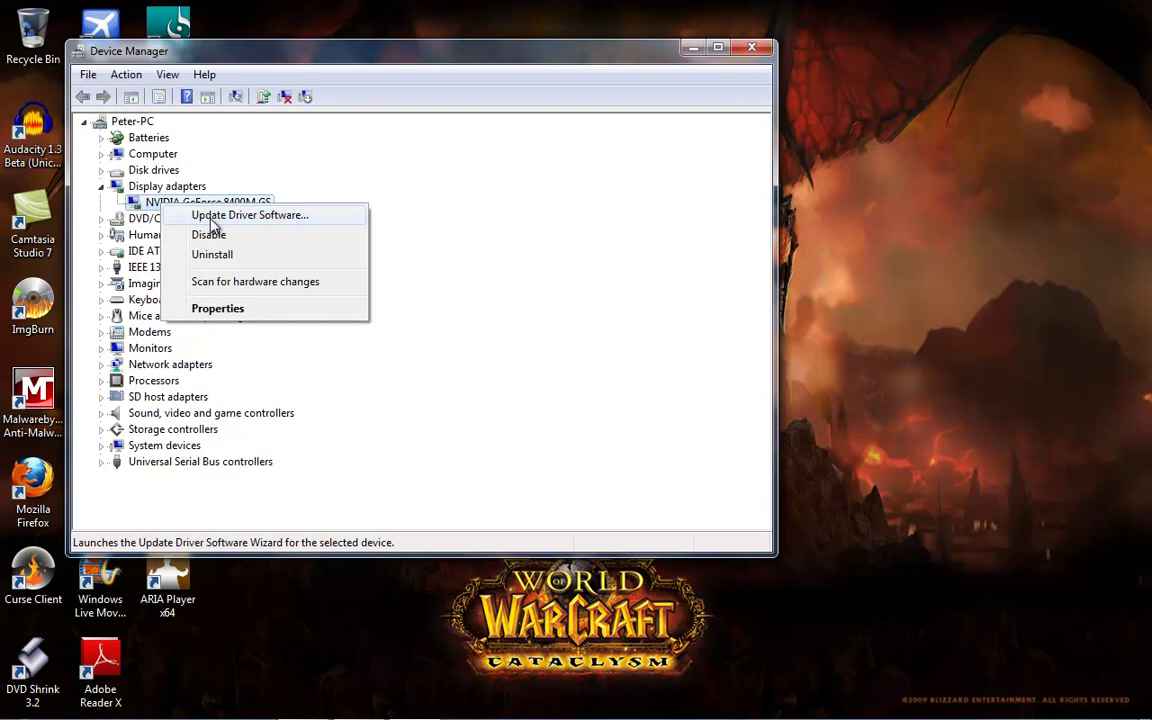
click(218, 312)
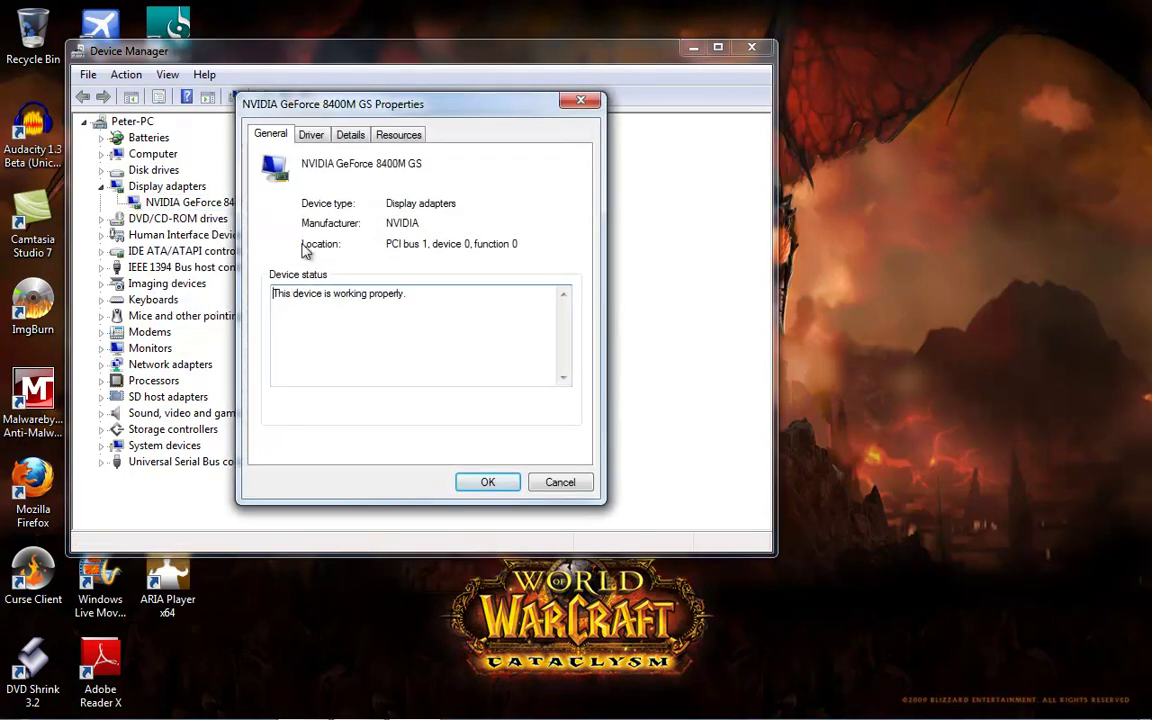
click(311, 137)
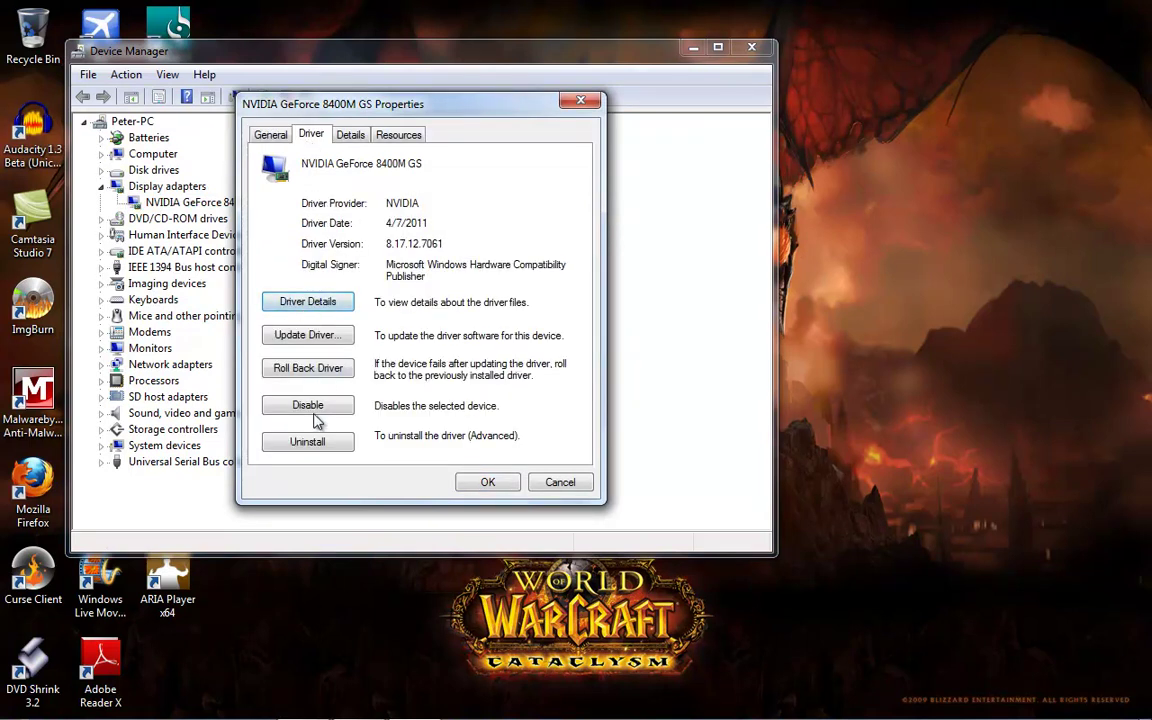
View the graphics driver's update options without updating, check the driver date, and close Device Manager.
click(335, 340)
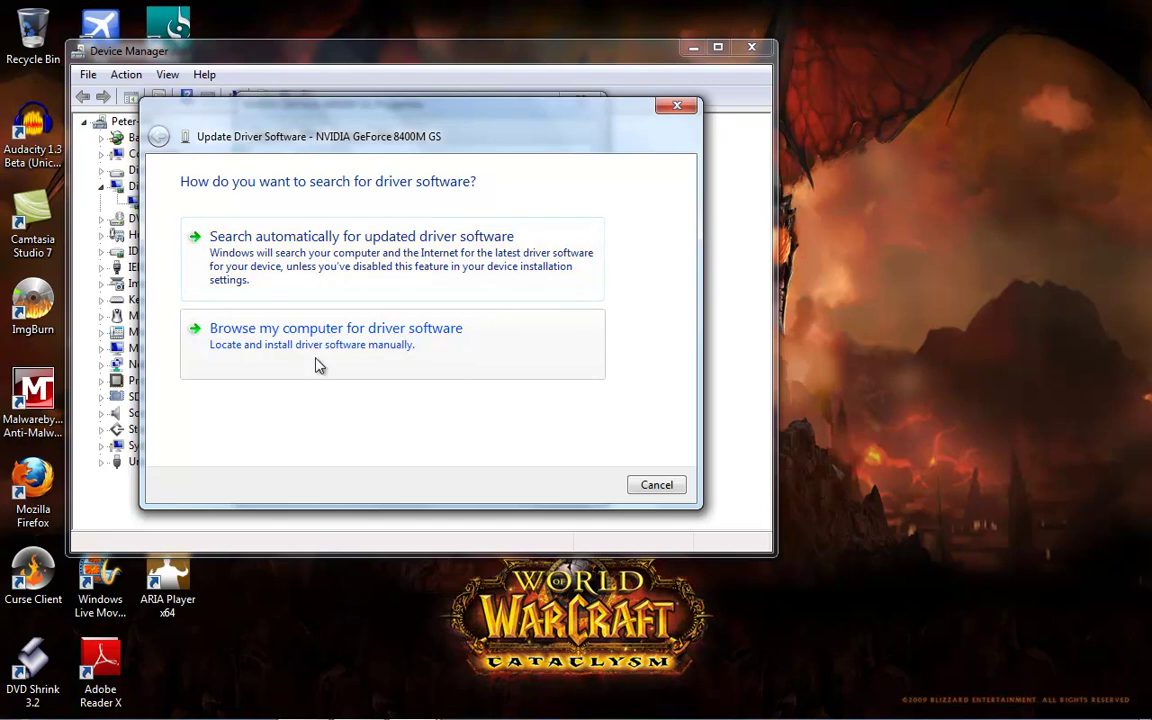
click(676, 105)
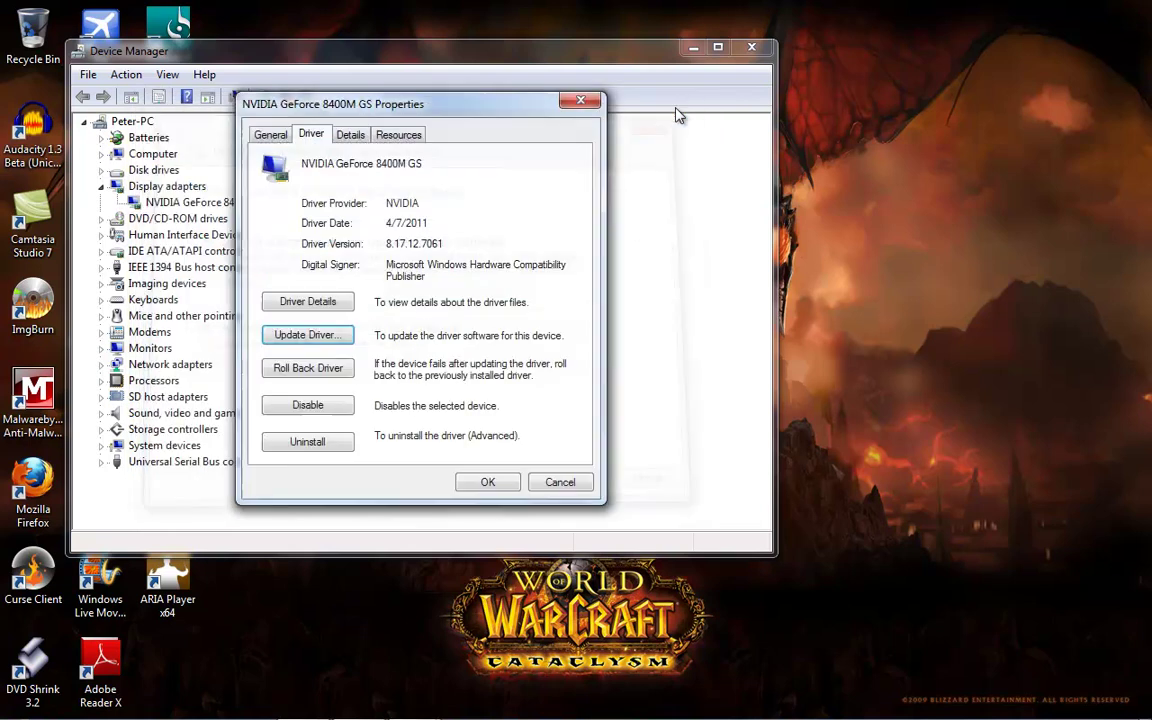
drag(437, 225, 345, 205)
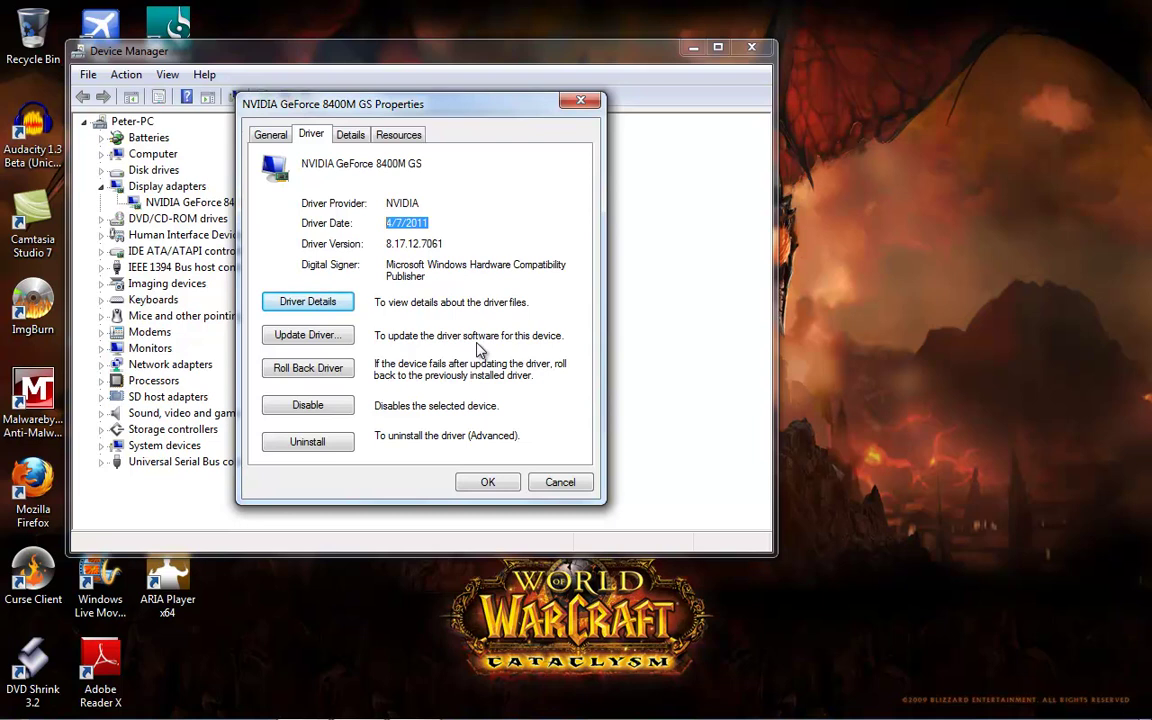
click(566, 107)
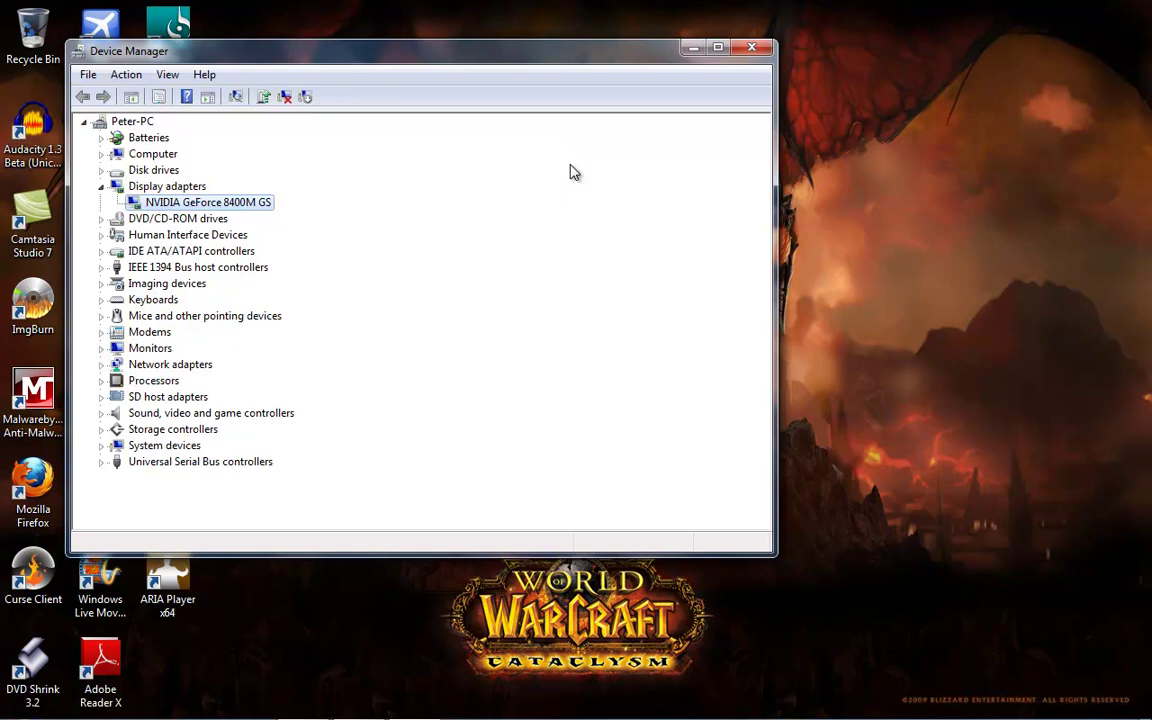
click(752, 47)
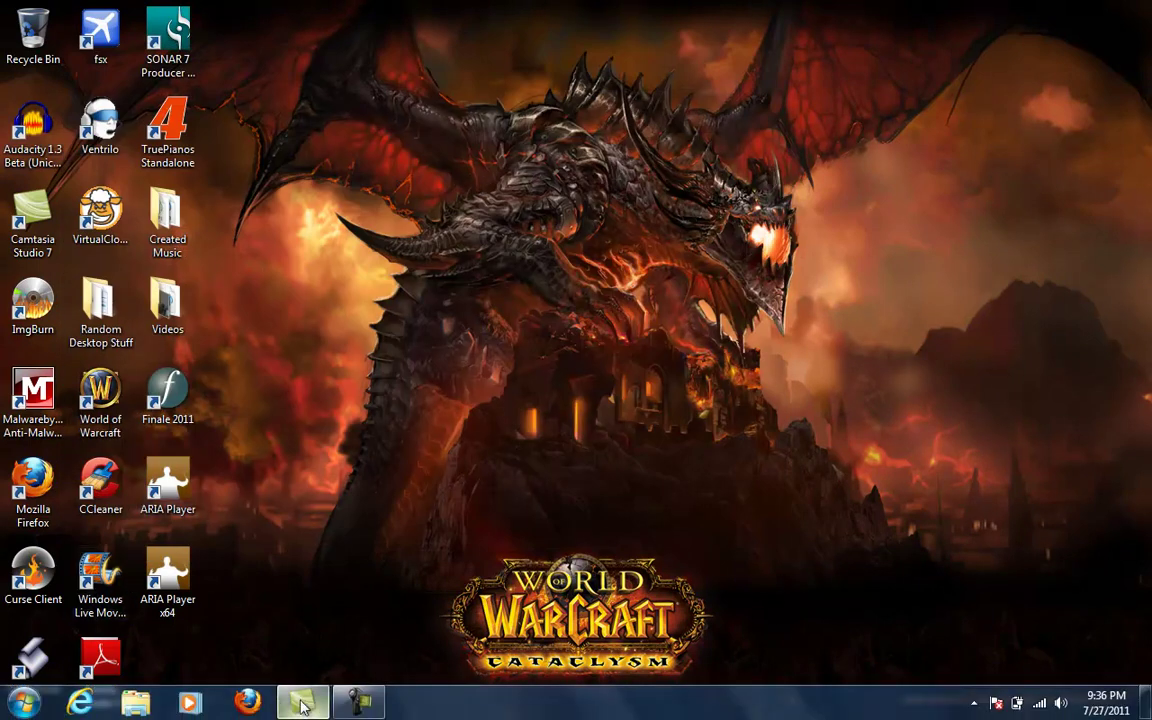
Open and close the World of Warcraft launcher, and view the computer's CPU and memory performance in Task Manager.
double_click(85, 397)
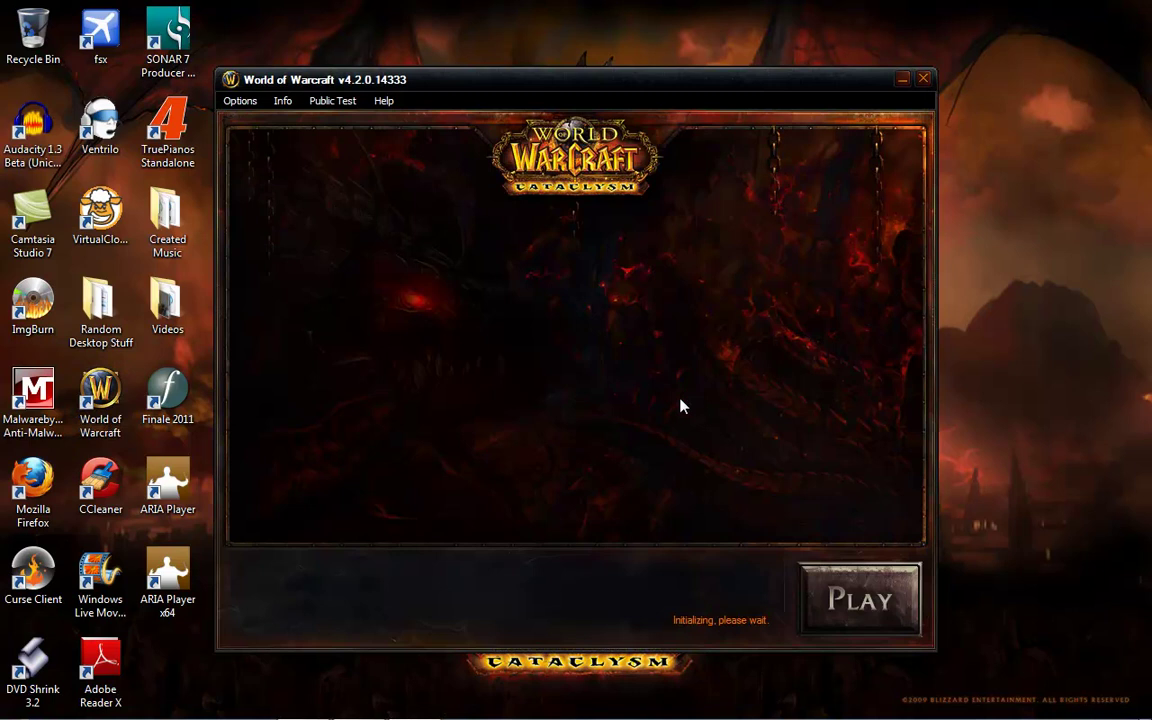
click(923, 78)
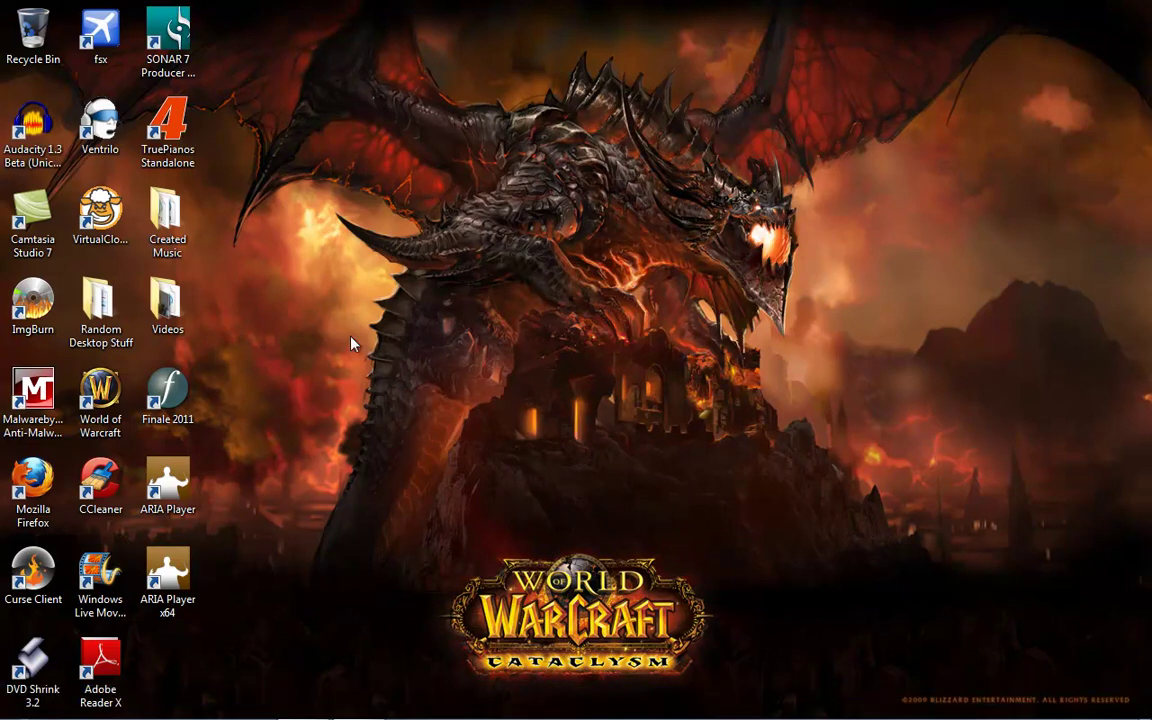
key(ctrl+shift+Escape)
click(476, 160)
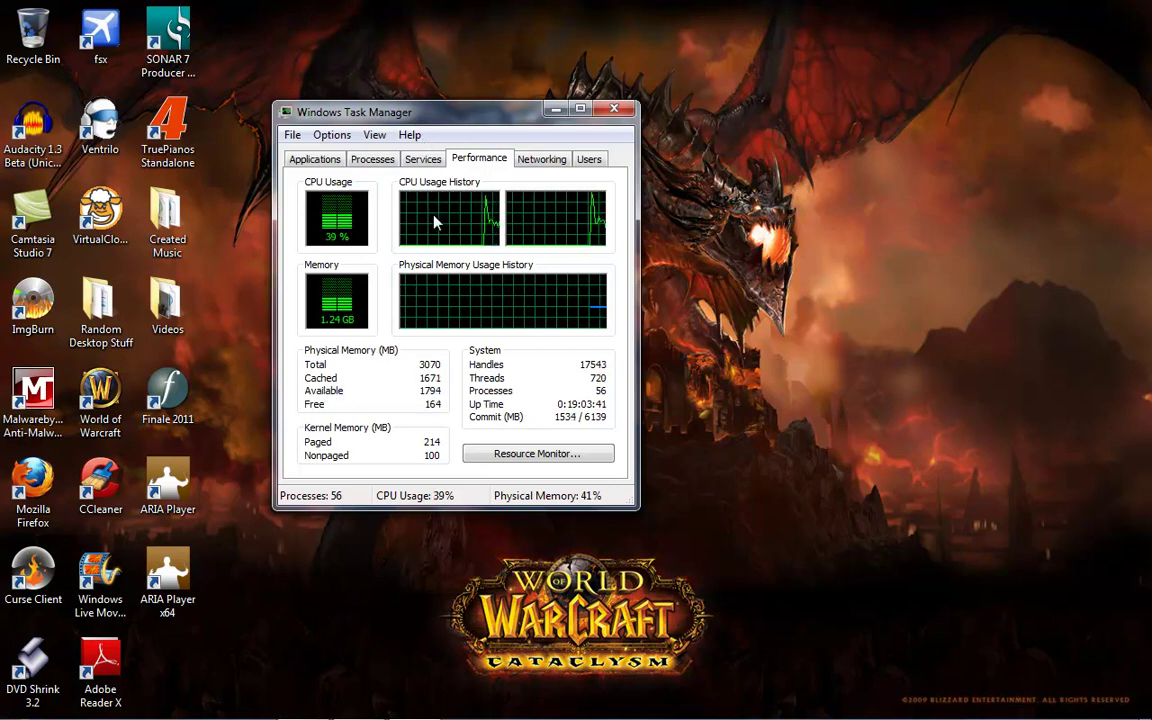
View the services, networking, users and processes information in Task Manager, and close Task Manager.
click(427, 160)
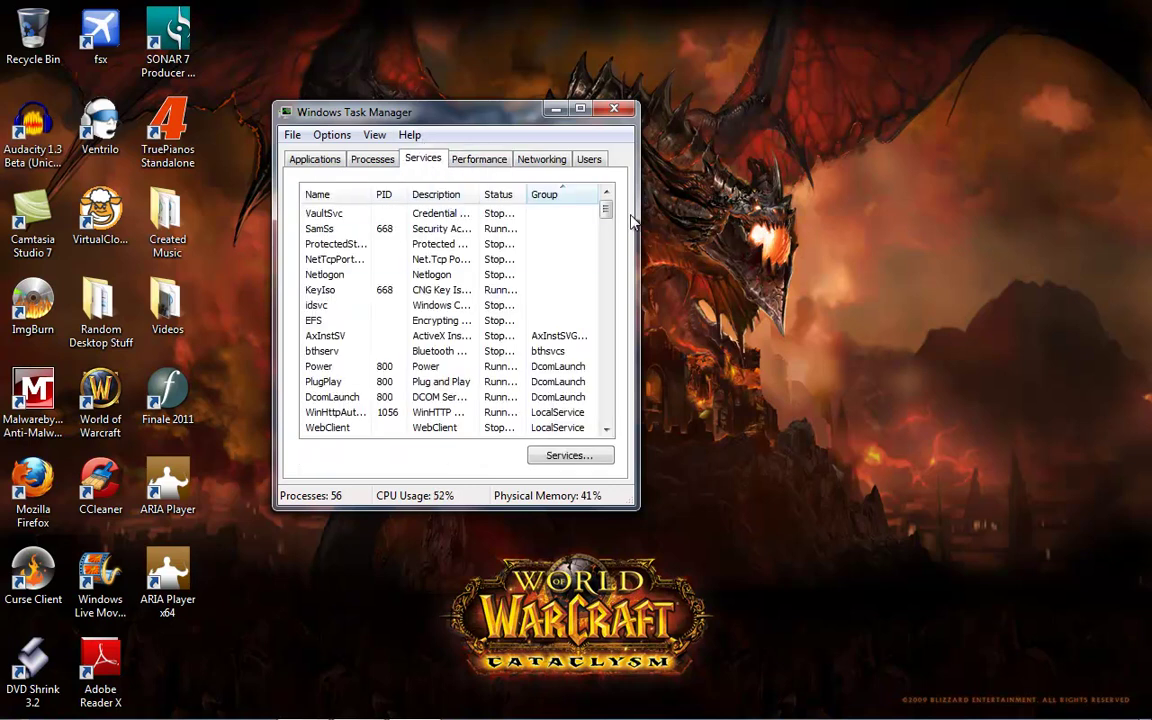
drag(606, 210, 537, 162)
click(530, 158)
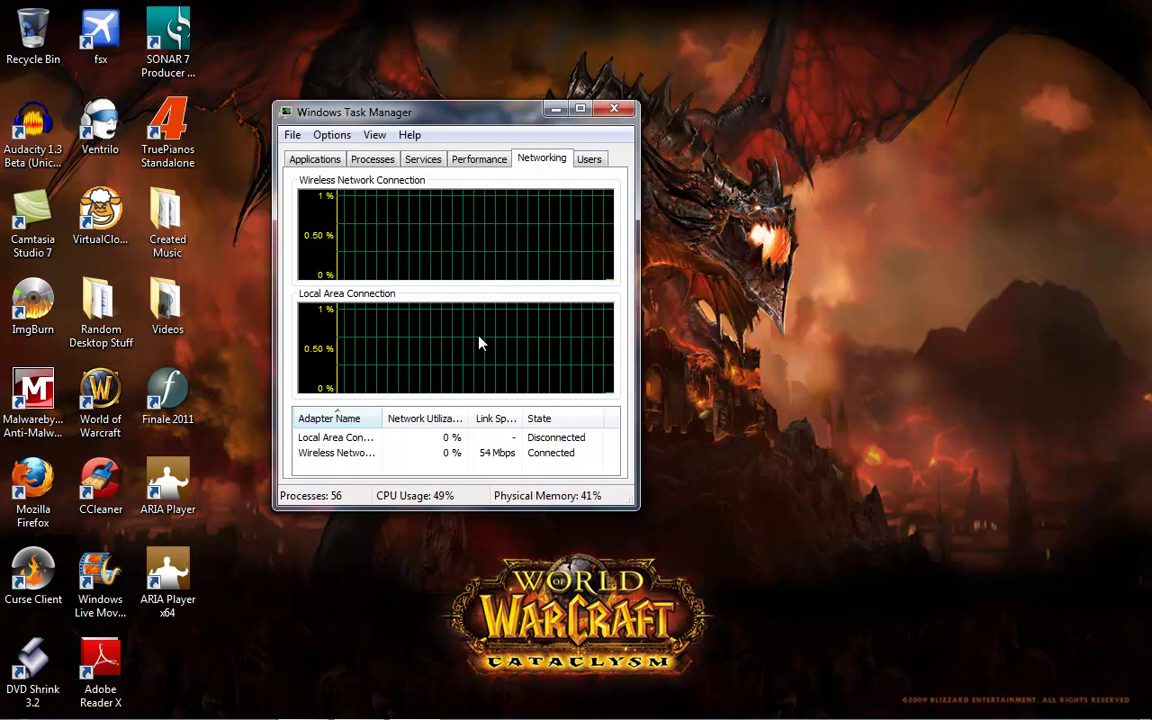
click(589, 157)
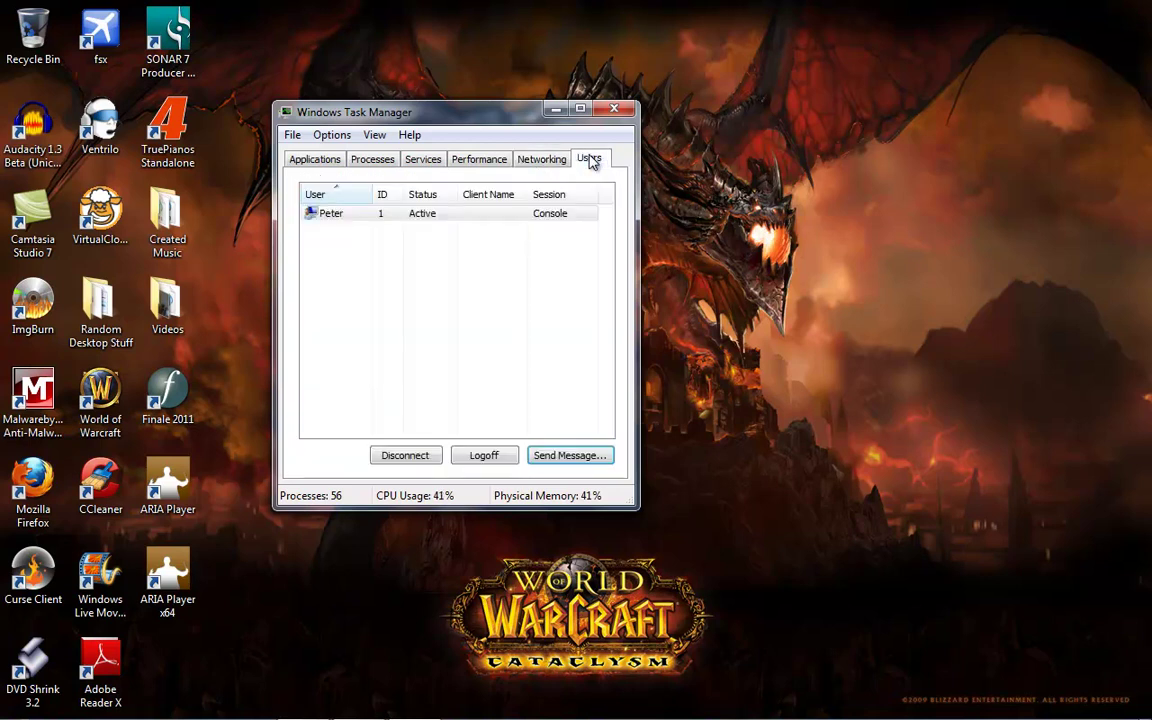
click(380, 168)
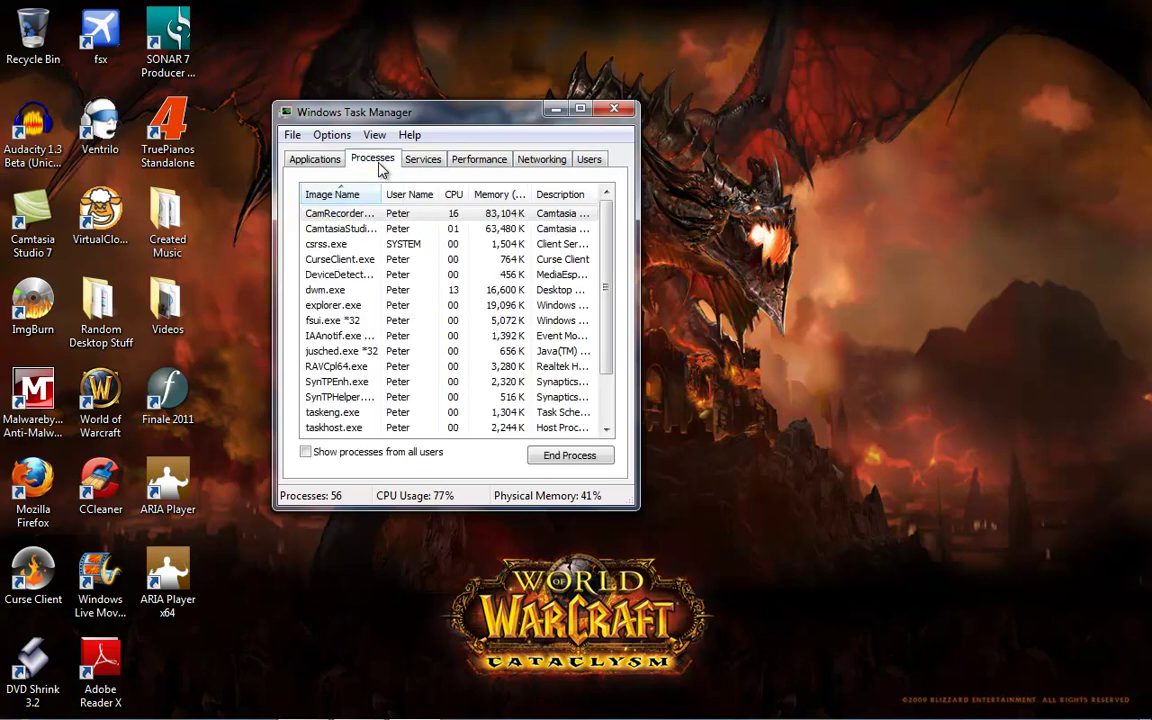
click(612, 111)
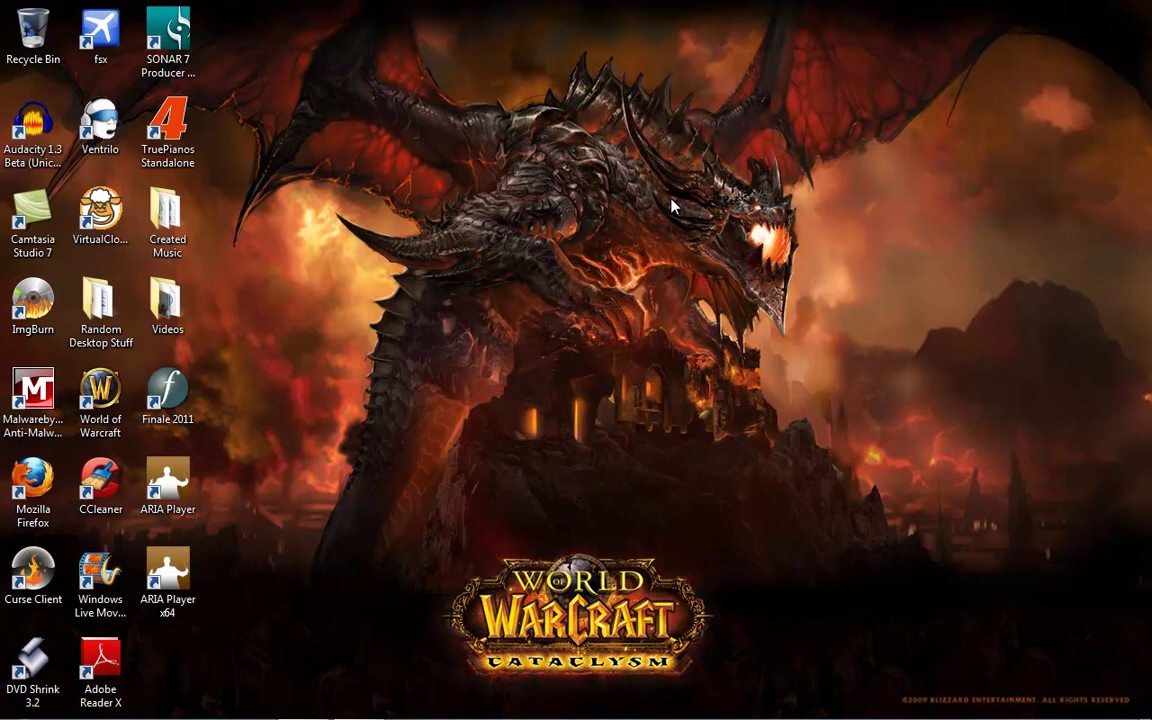
Switch to the running World of Warcraft game and open its graphics options.
mouse_move(442, 700)
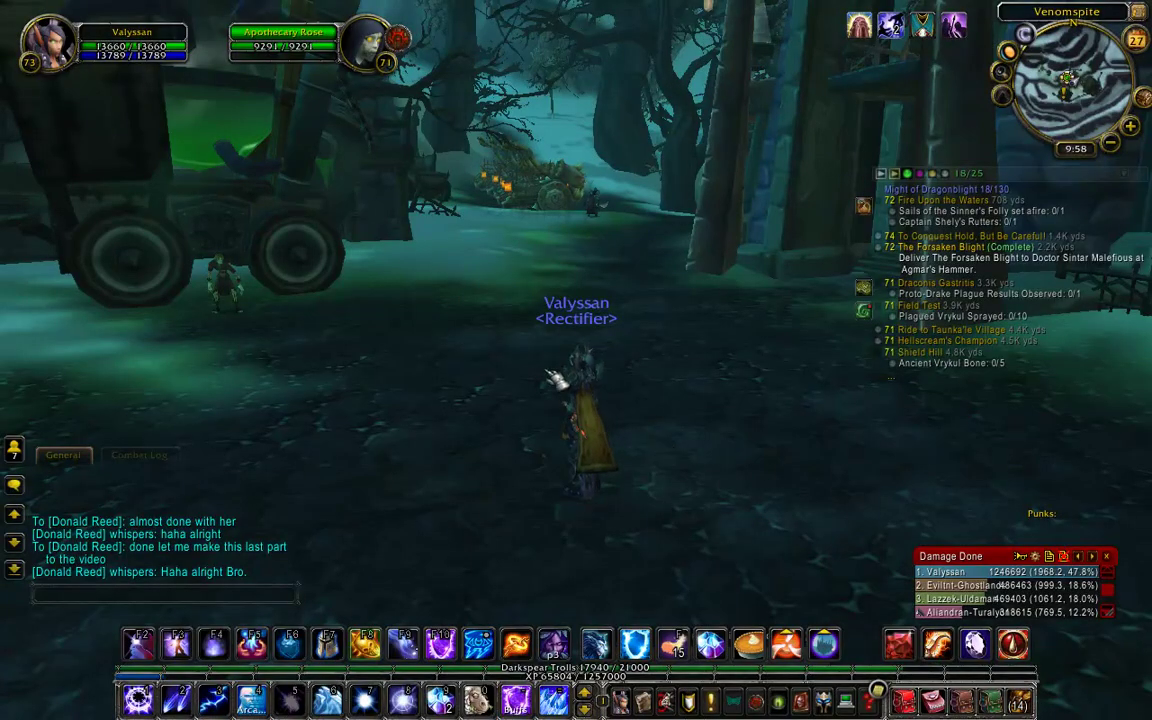
key(a)
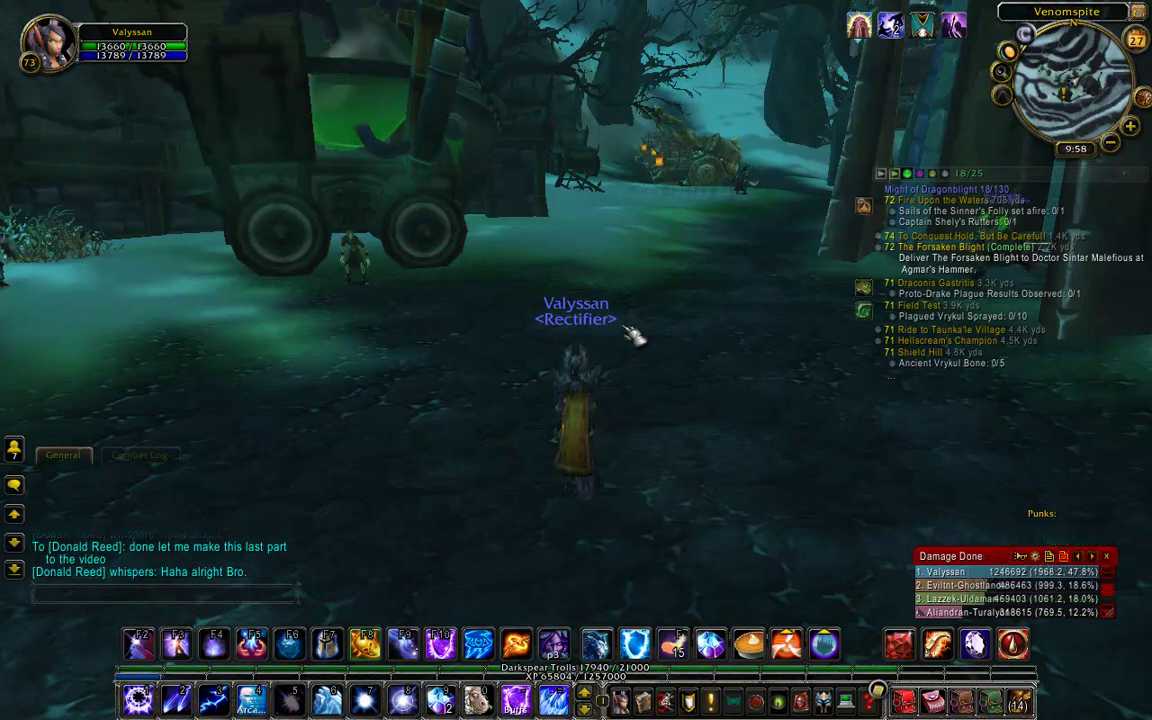
key(Escape)
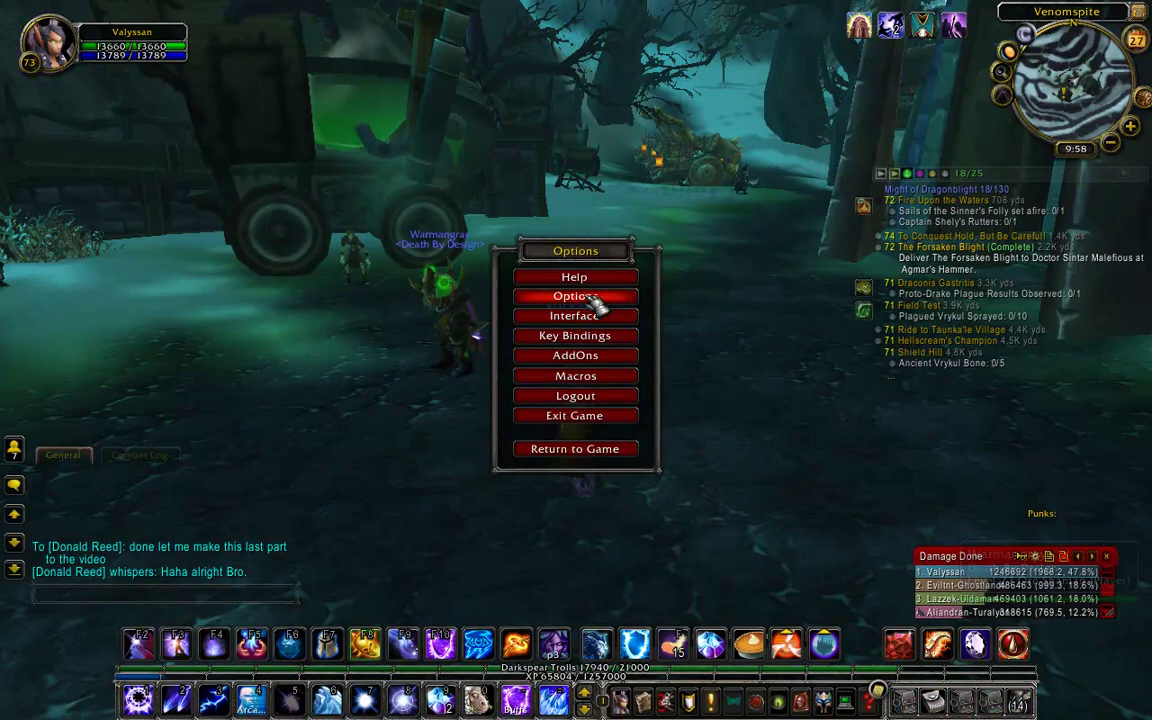
click(597, 296)
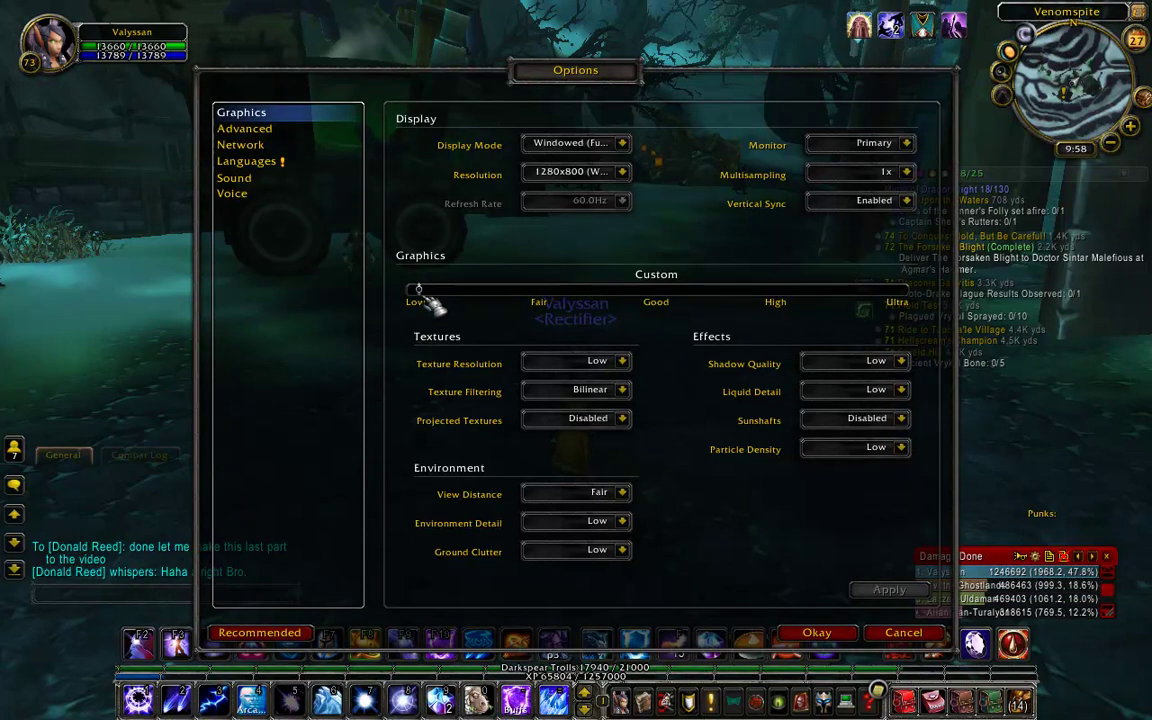
Set the overall graphics quality to Low with View Distance at Fair, and apply the settings.
drag(419, 290, 537, 291)
drag(388, 303, 350, 276)
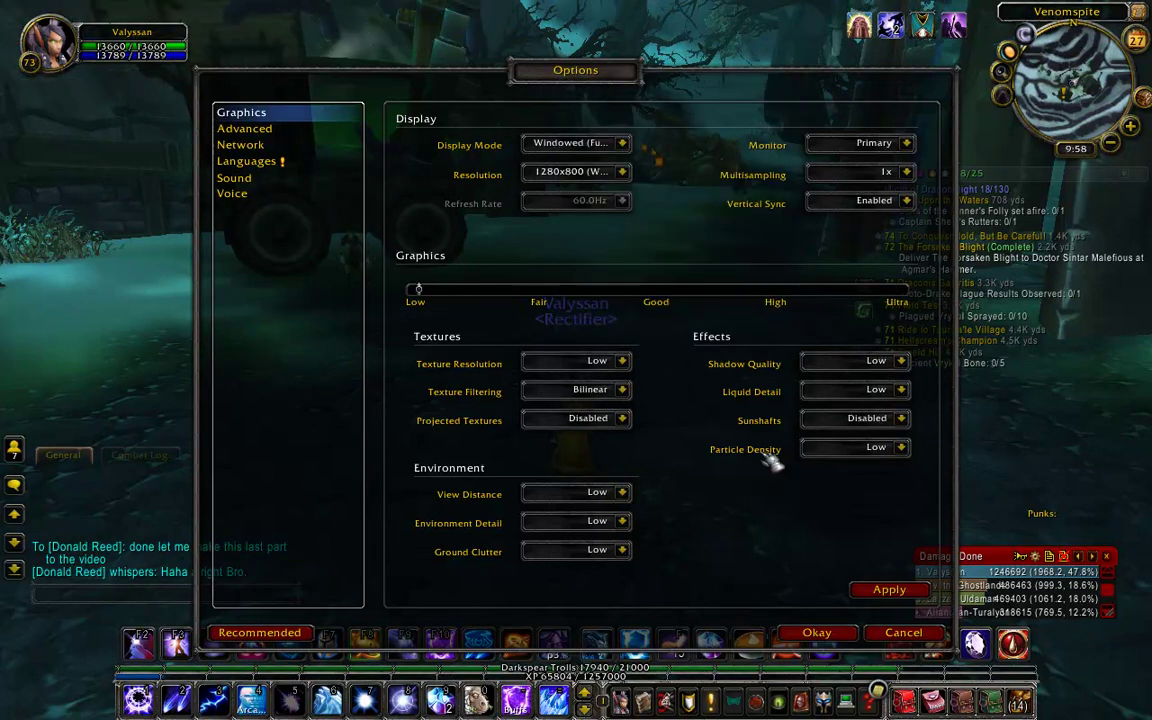
click(622, 493)
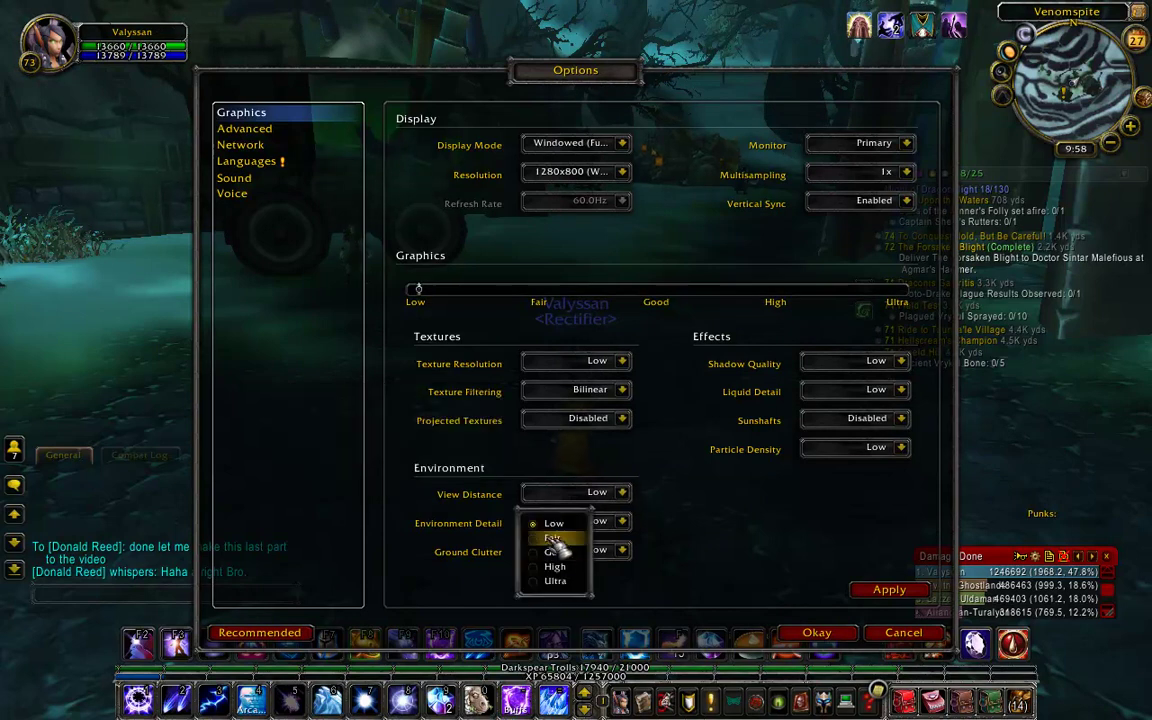
click(553, 540)
click(888, 591)
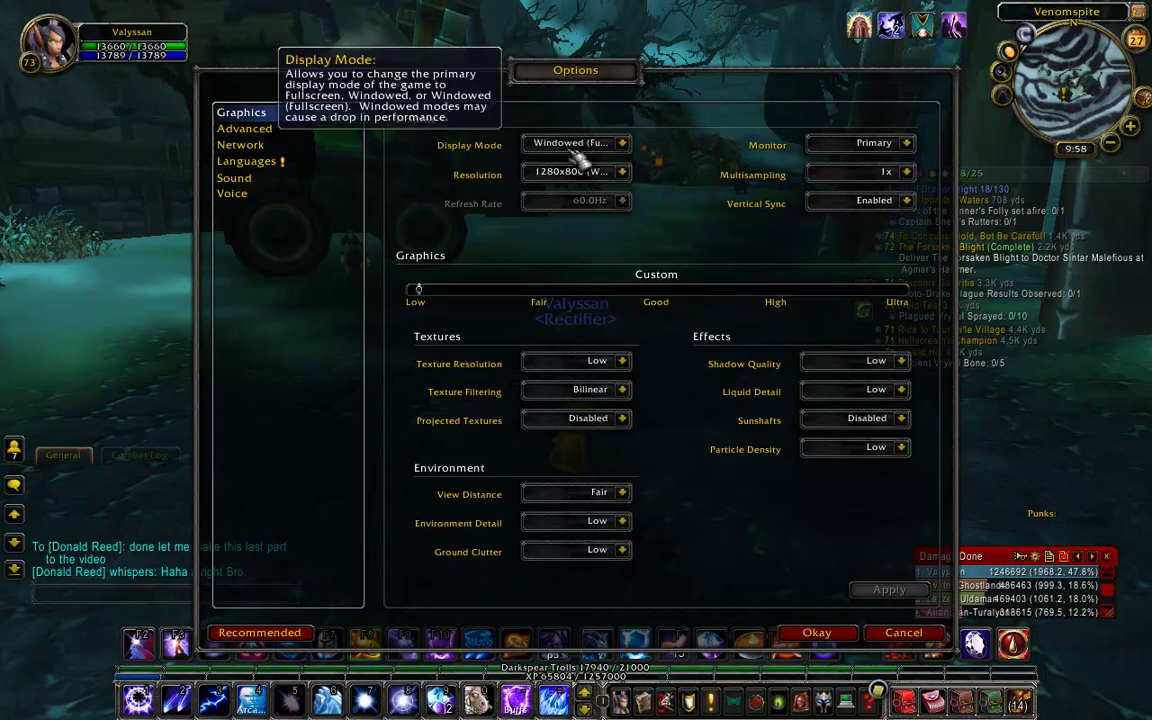
View the available display resolutions without changing the selection, and open the Advanced graphics settings.
click(622, 172)
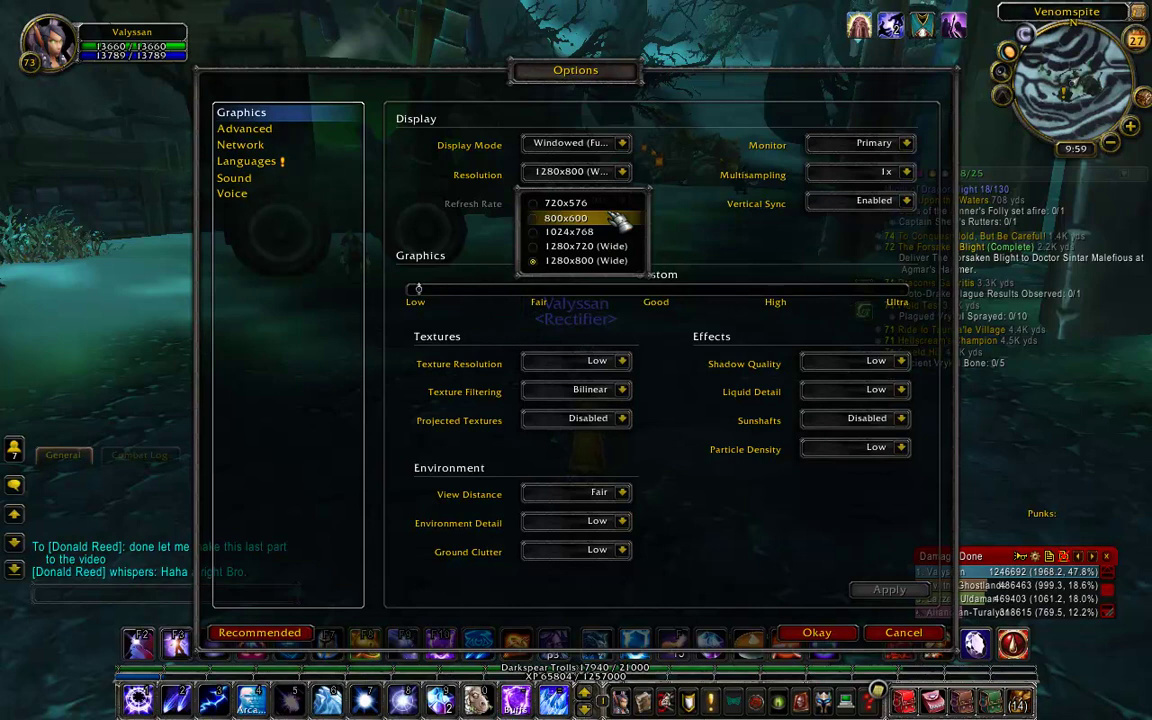
click(280, 134)
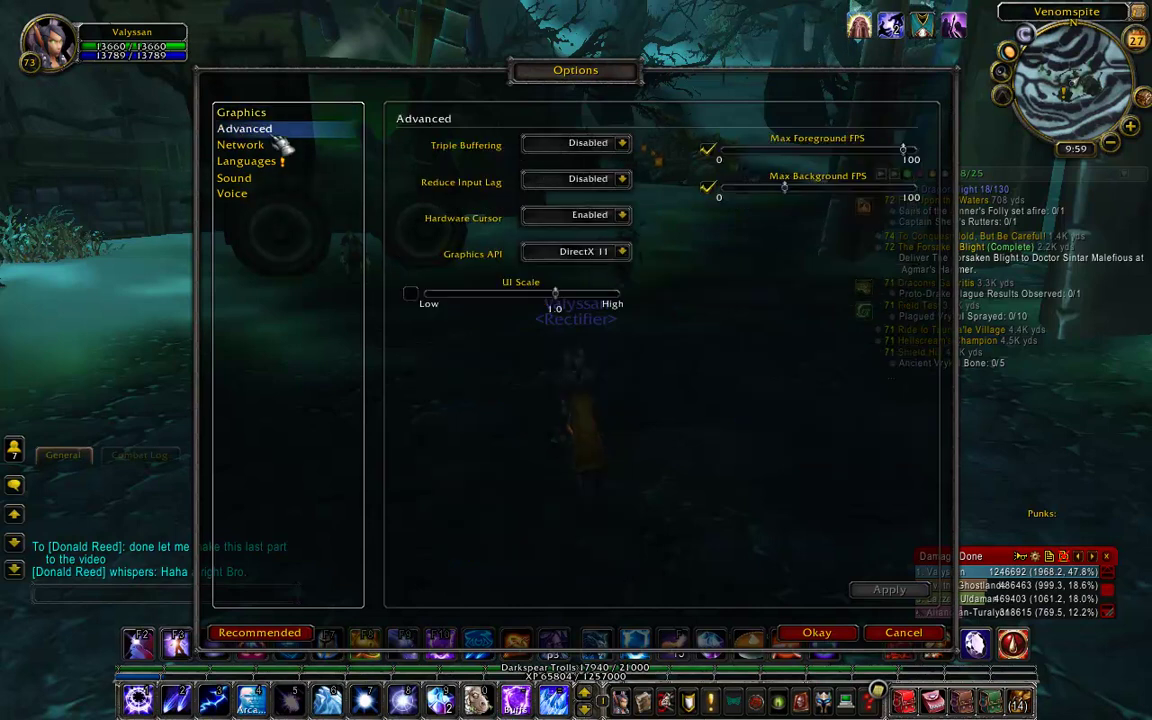